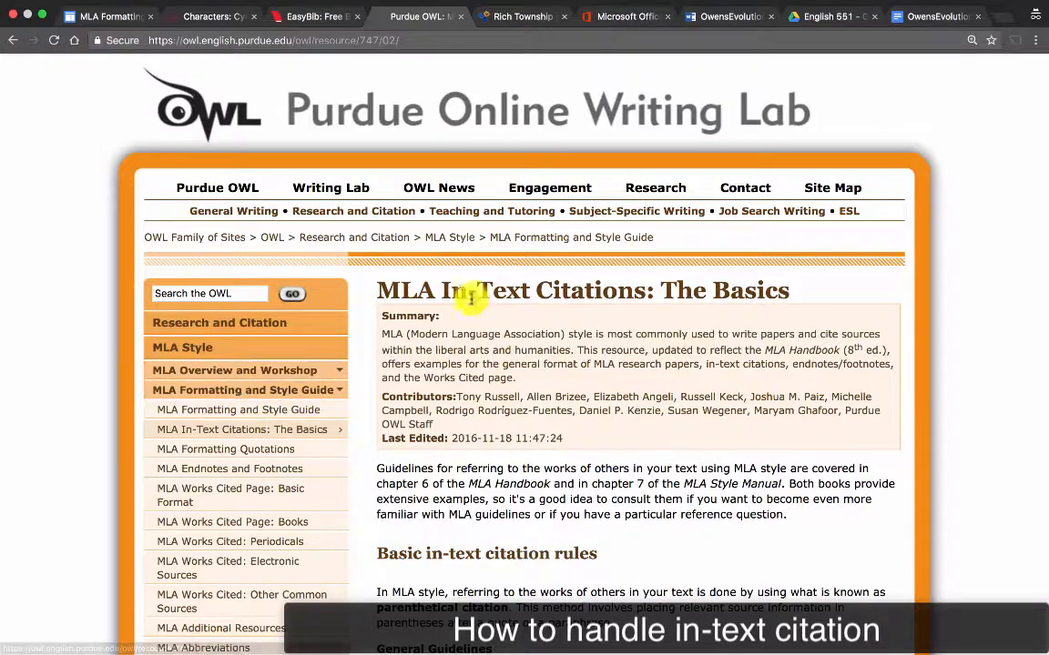
Review the MLA in-text citation rules, from general guidelines and author-page style through to citing non-print or Internet sources
scroll(499, 446, down, 5)
scroll(501, 464, down, 2)
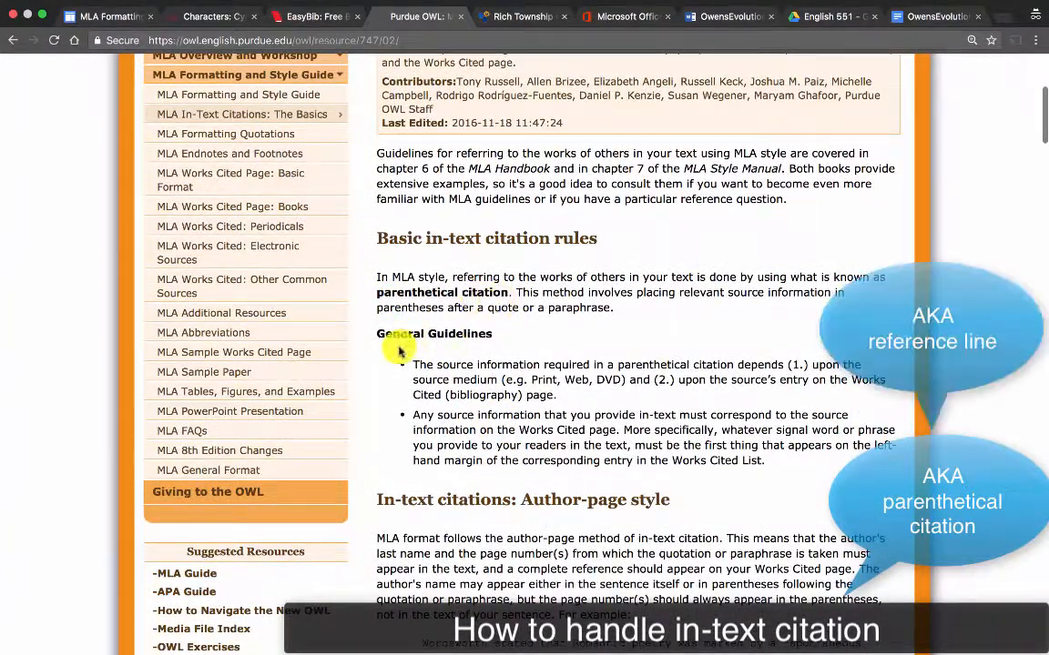
scroll(489, 470, down, 8)
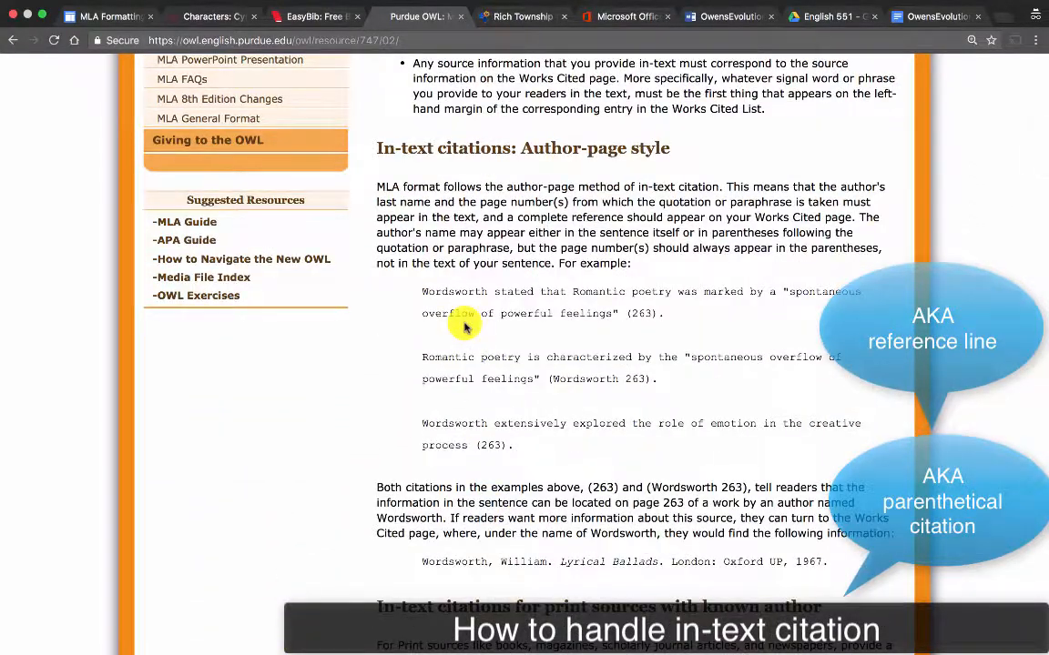
scroll(599, 309, down, 8)
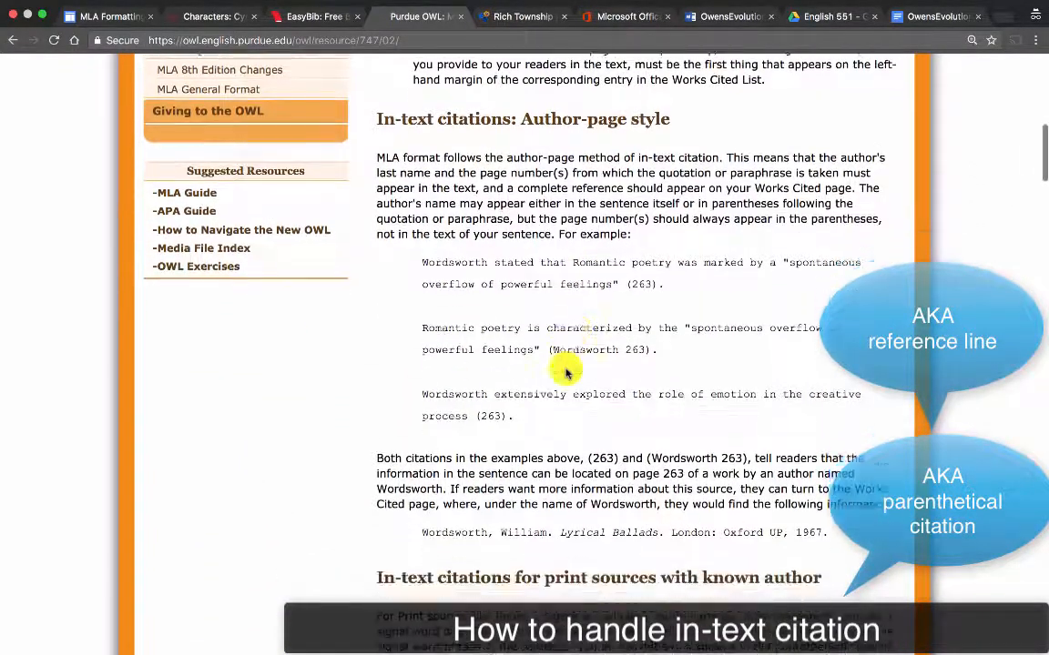
scroll(565, 370, down, 6)
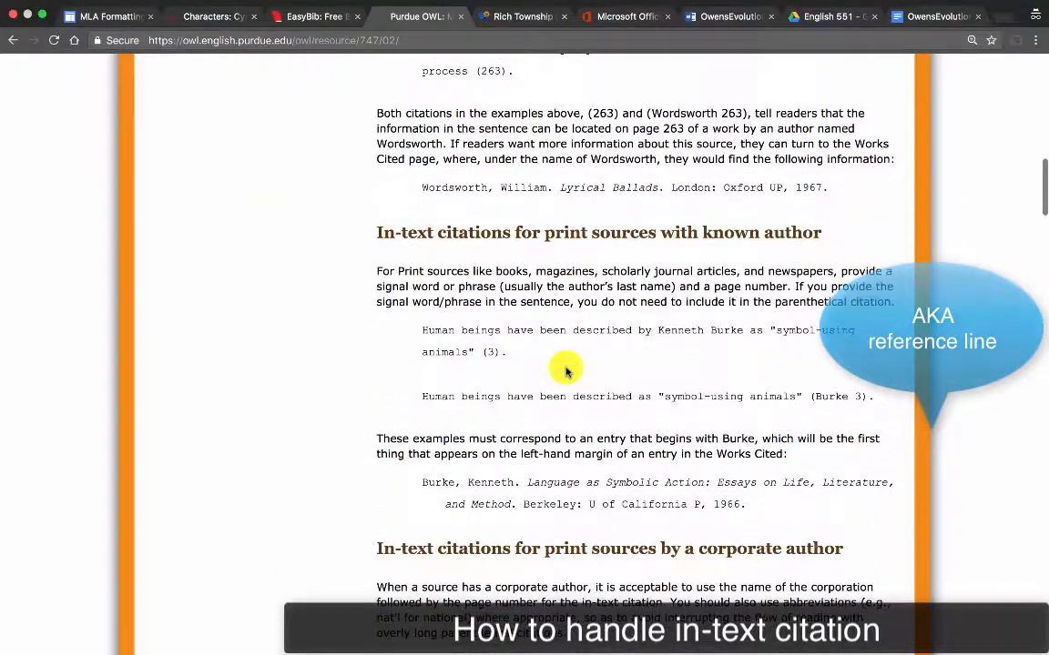
scroll(565, 371, down, 20)
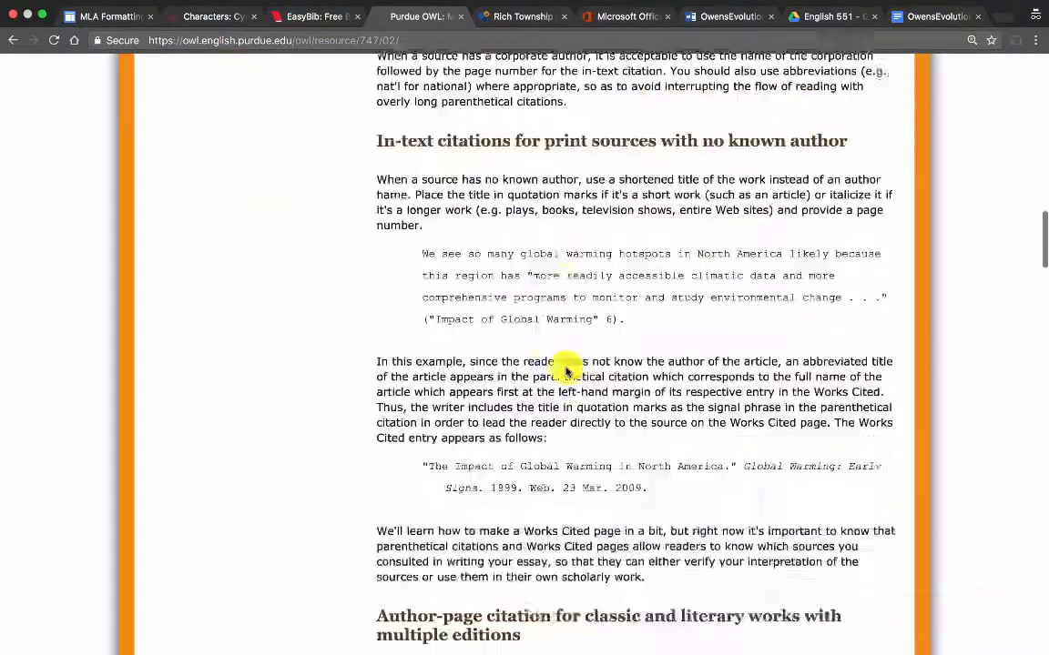
scroll(566, 371, down, 4)
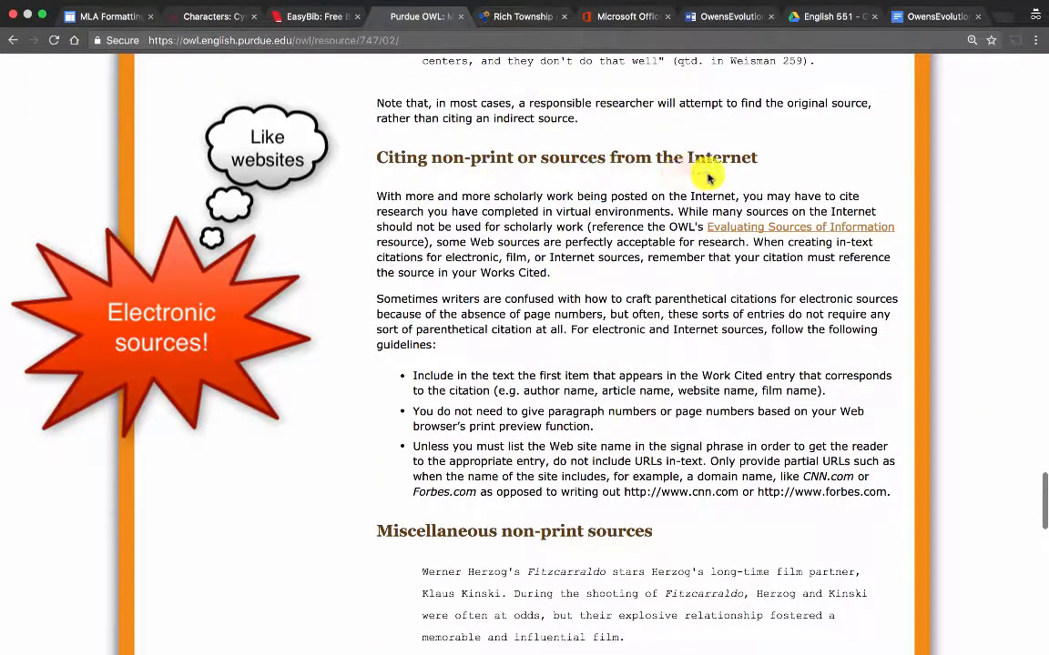
scroll(532, 375, down, 4)
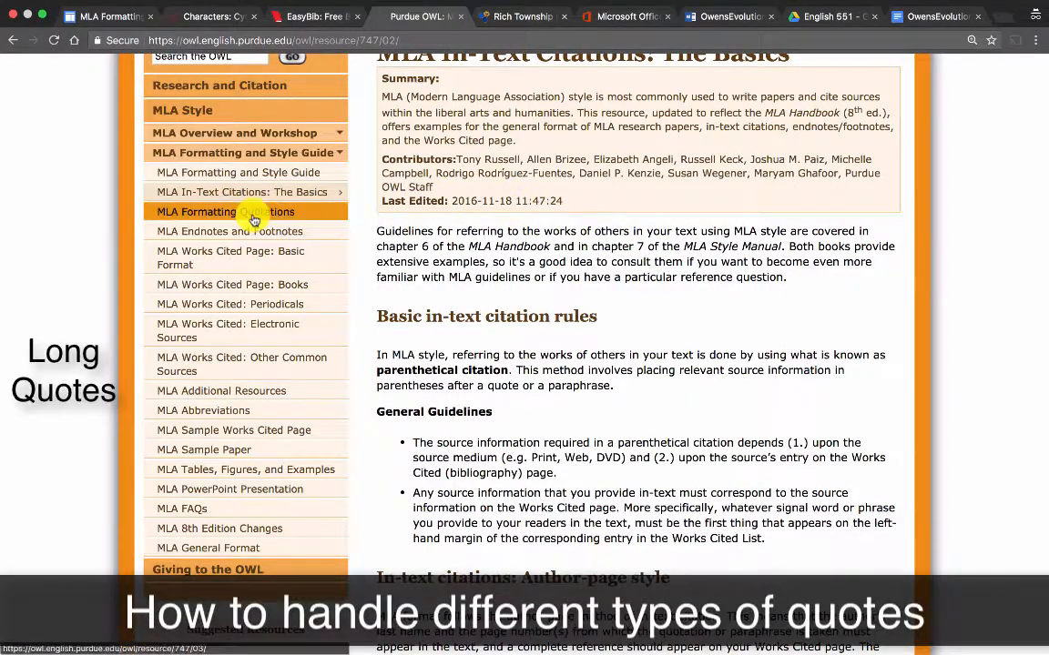
Open the MLA Formatting Quotations page and review the rules for short quotations, long quotations, and adding or omitting words
click(254, 220)
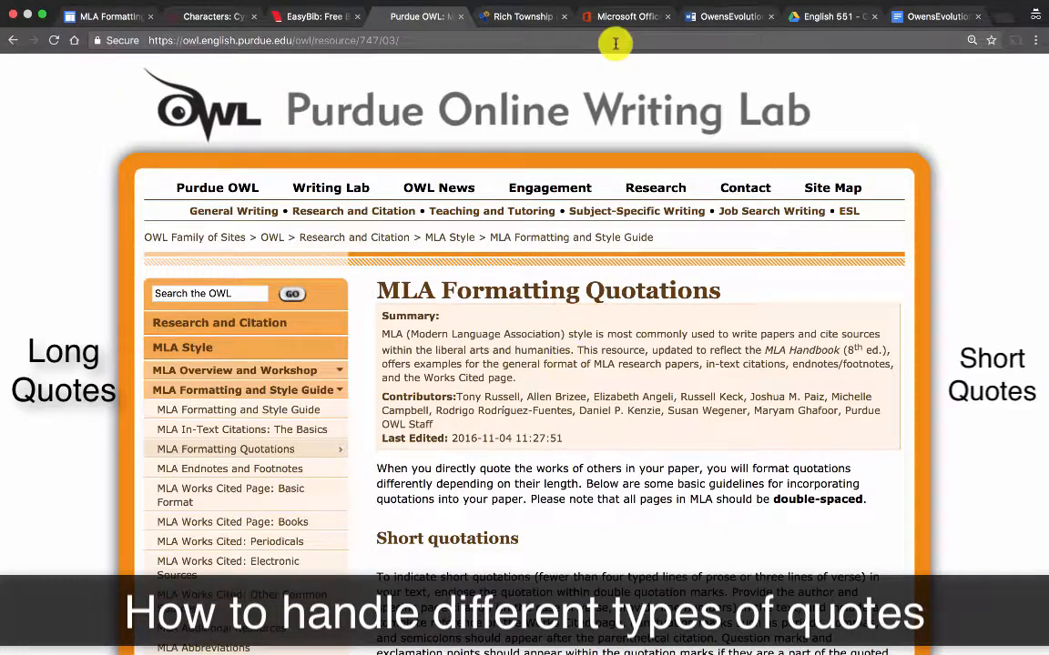
scroll(601, 599, down, 5)
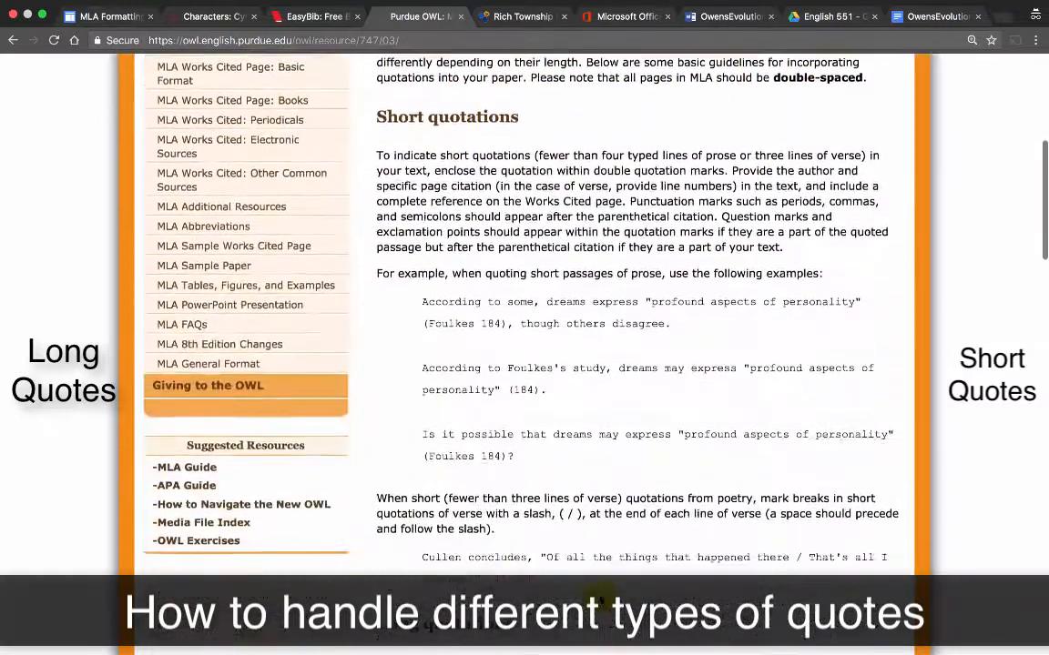
scroll(601, 599, up, 1)
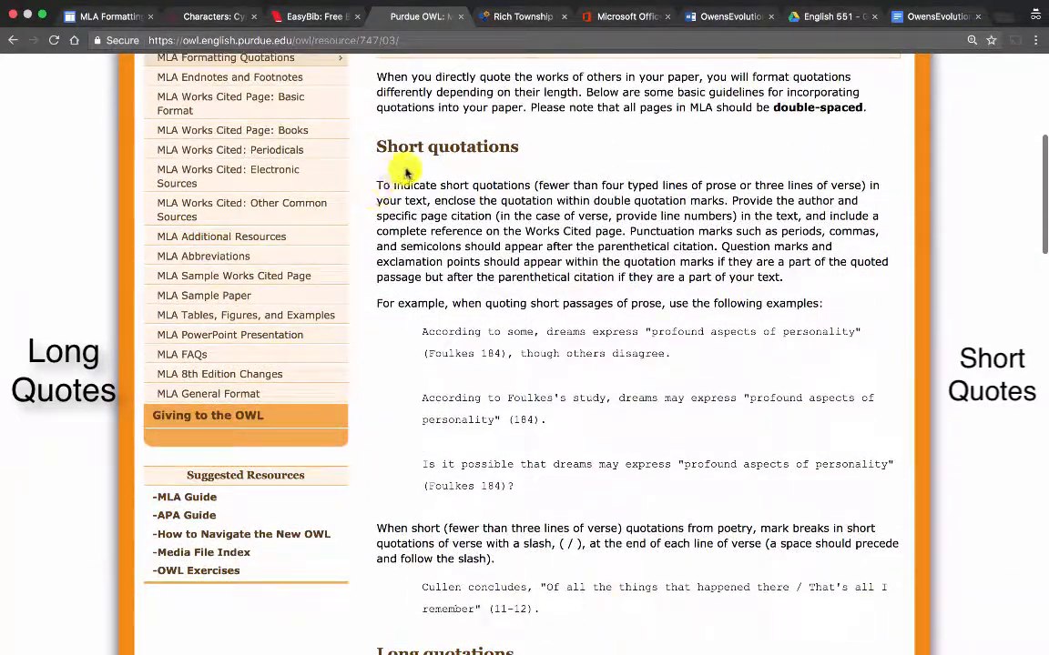
scroll(534, 421, down, 4)
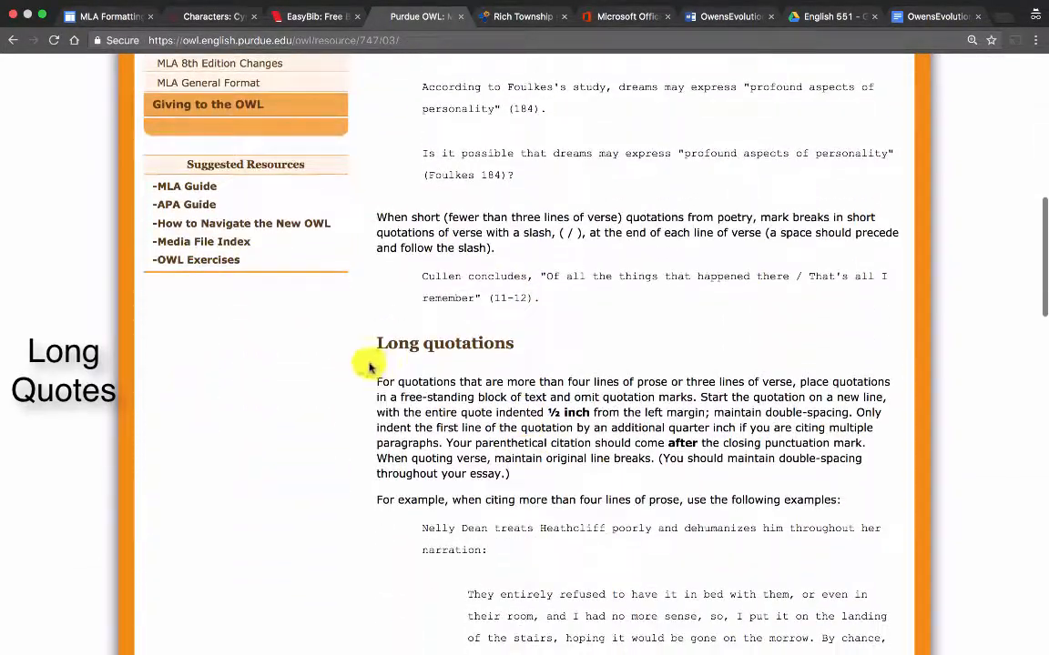
scroll(539, 371, down, 12)
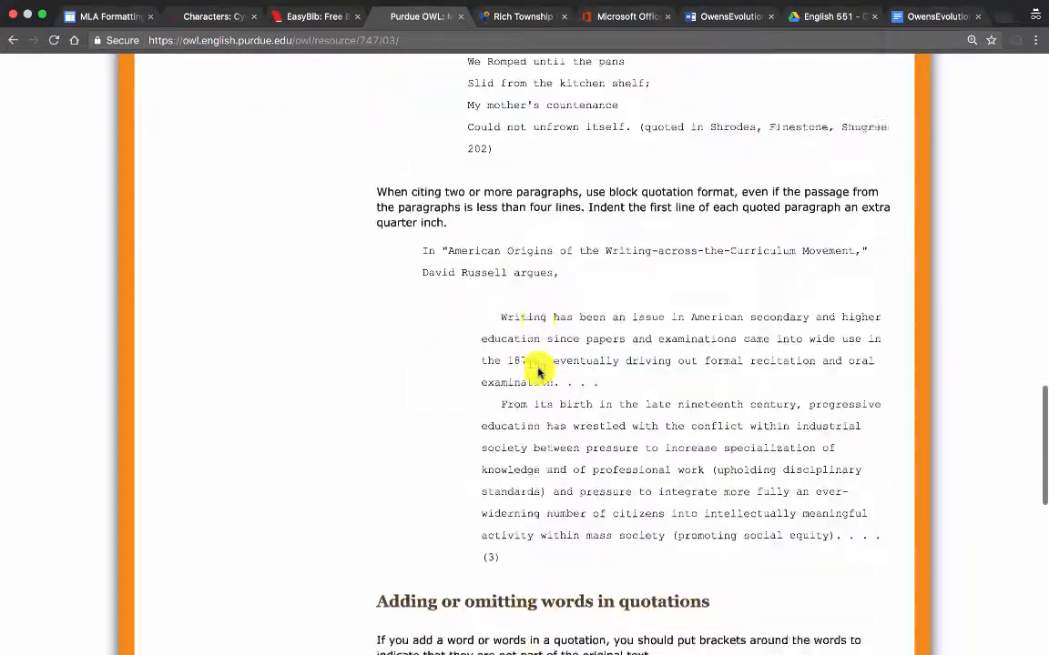
scroll(537, 372, down, 4)
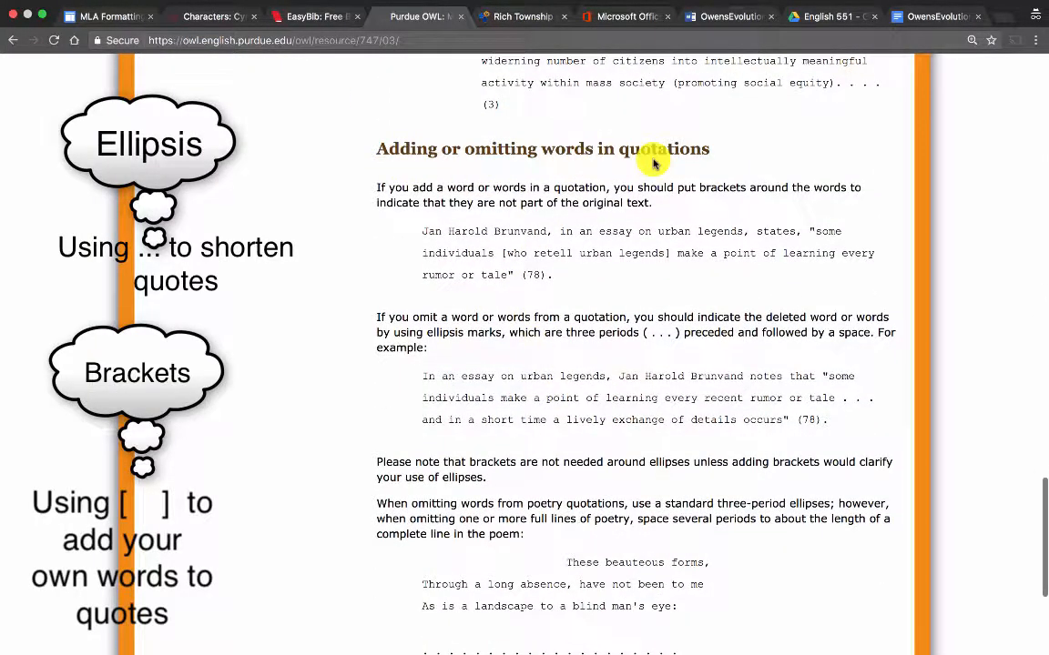
scroll(511, 288, down, 3)
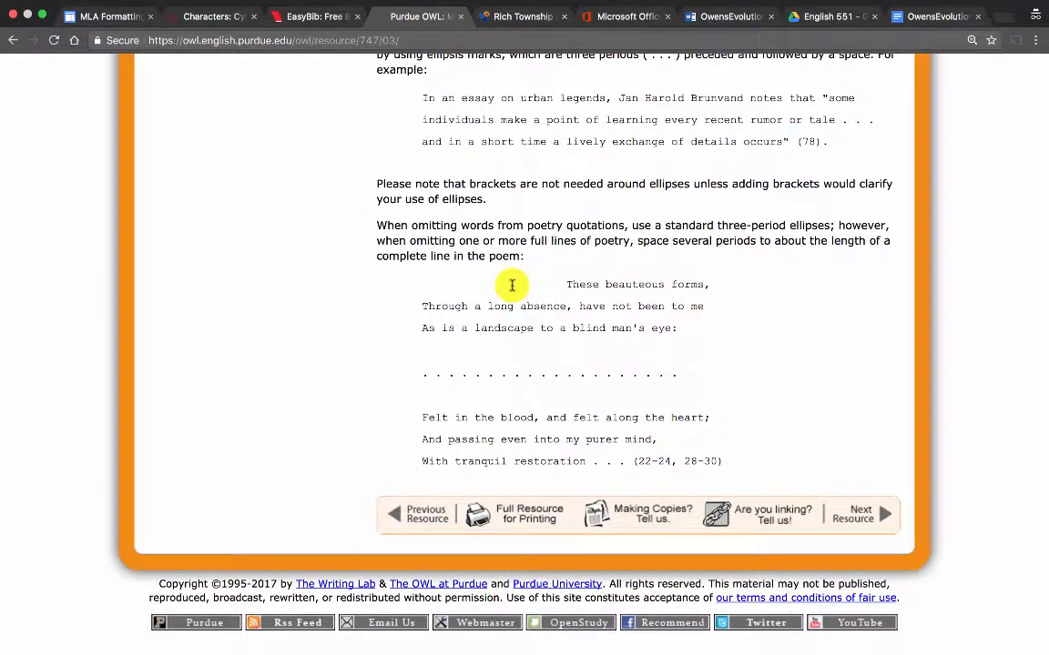
Open the MLA Works Cited Page: Basic Format guide and review its basic rules, author name listing, and works with no known author
scroll(509, 282, up, 15)
click(234, 358)
scroll(258, 434, down, 1)
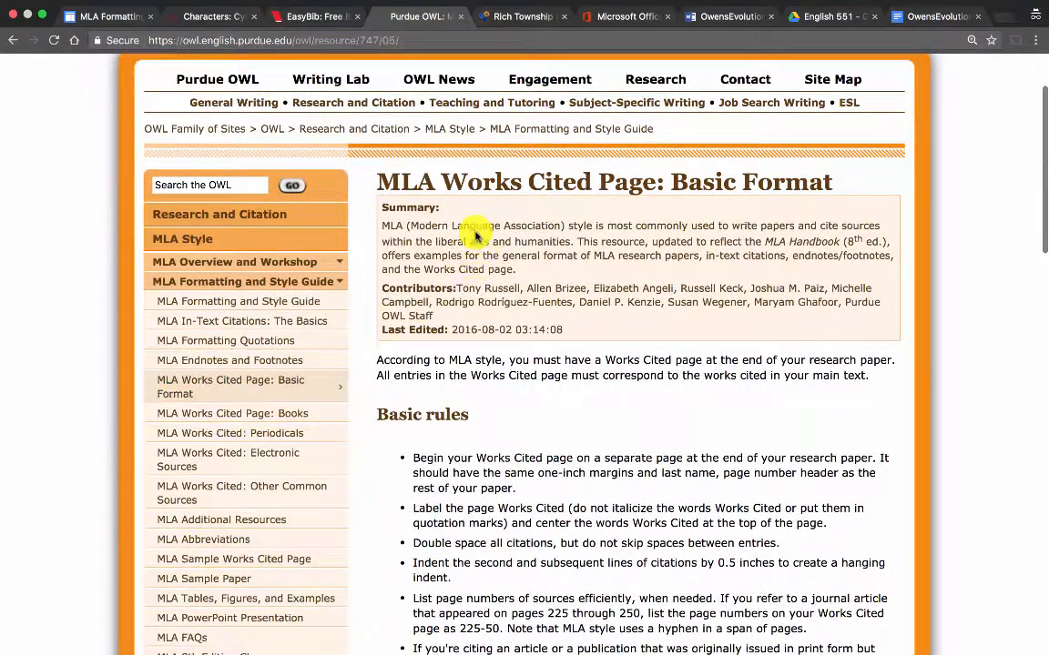
scroll(505, 443, down, 5)
scroll(507, 440, down, 3)
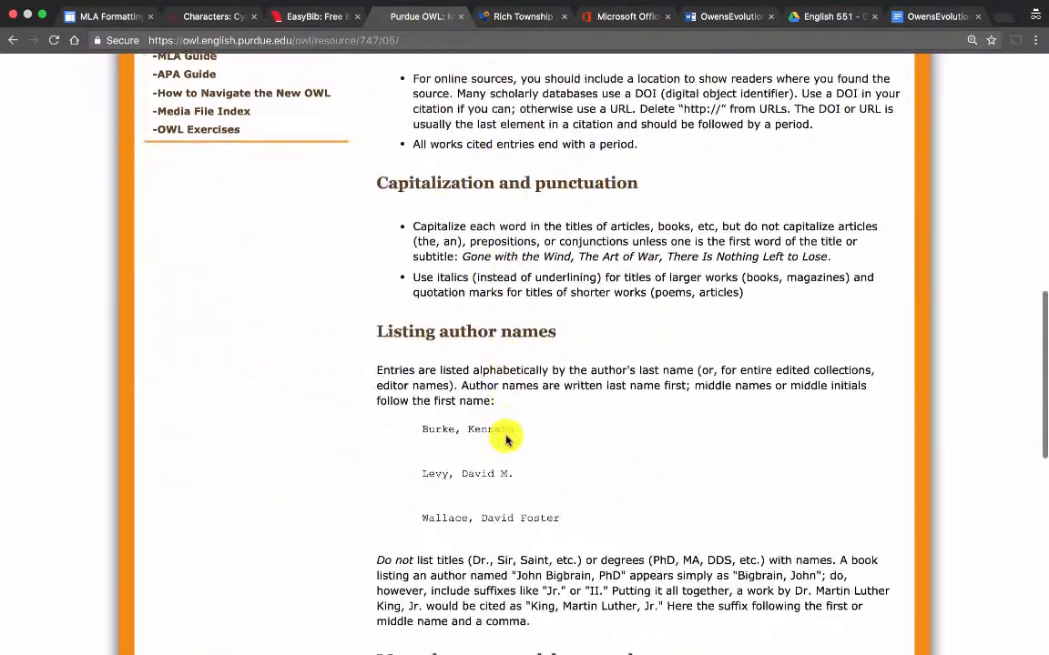
scroll(507, 440, down, 7)
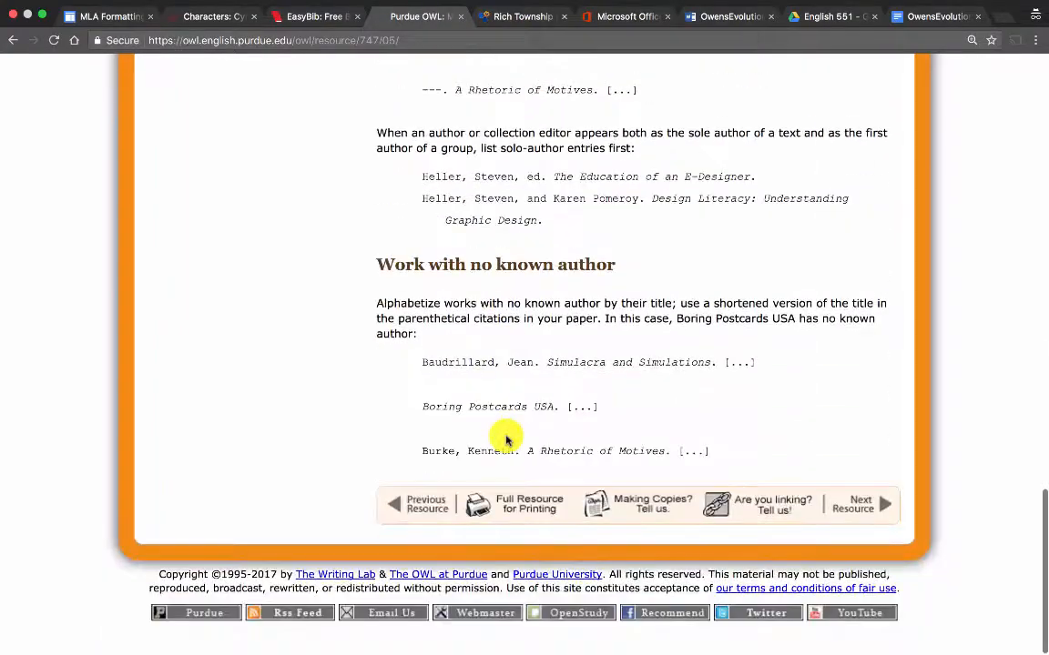
scroll(507, 440, up, 1)
scroll(507, 440, up, 15)
scroll(456, 451, down, 4)
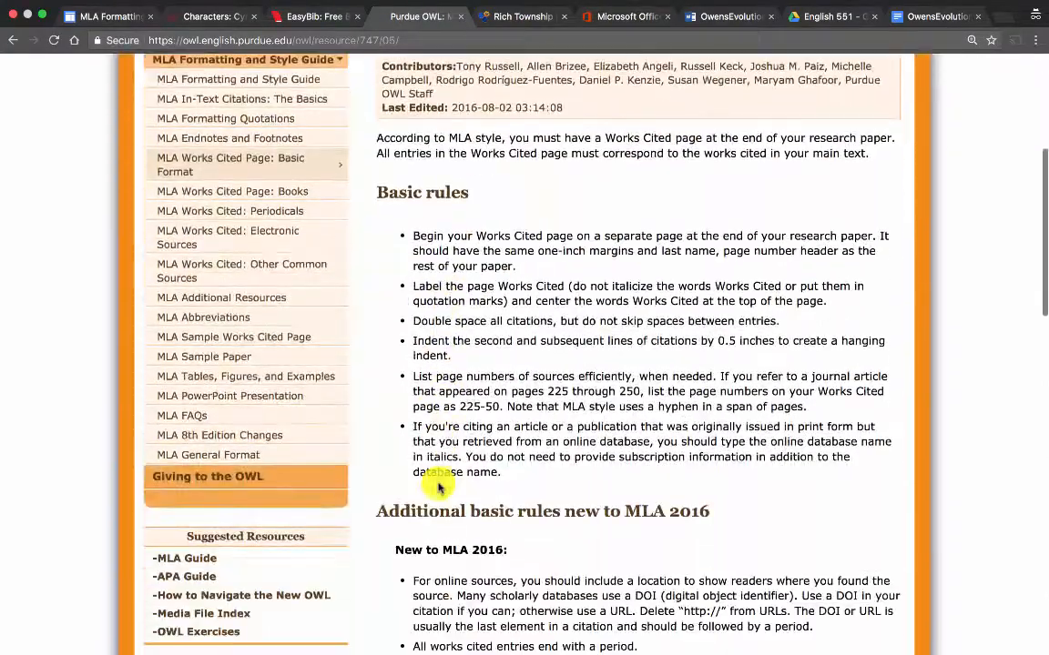
Open the MLA Sample Paper page and look through the embedded annotated sample paper
click(232, 356)
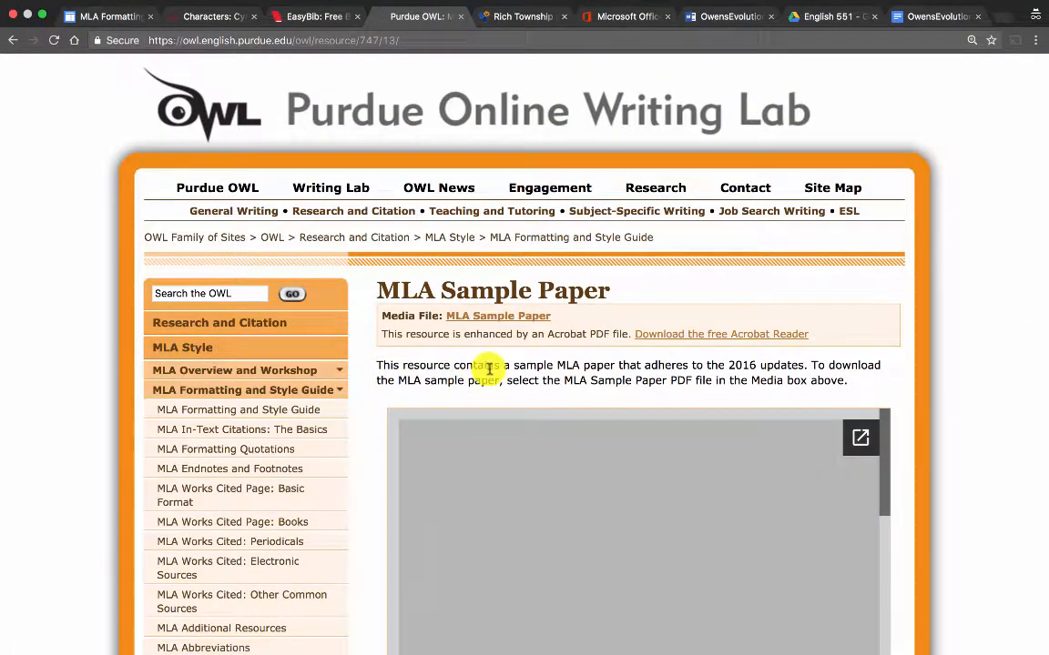
scroll(489, 369, down, 1)
scroll(561, 534, down, 10)
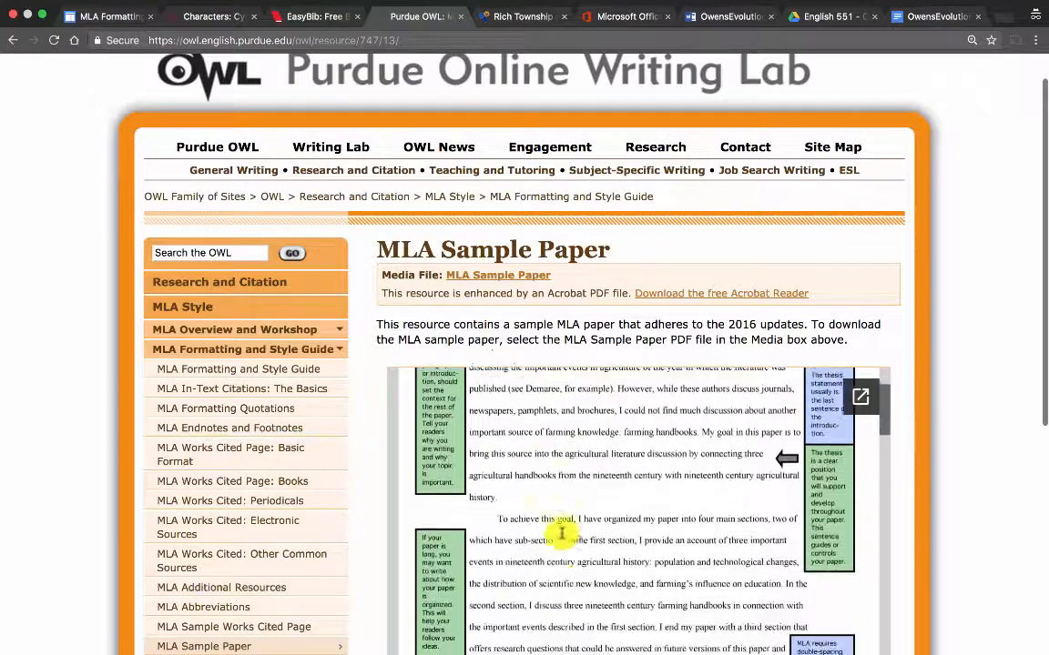
scroll(638, 592, down, 2)
scroll(964, 515, down, 5)
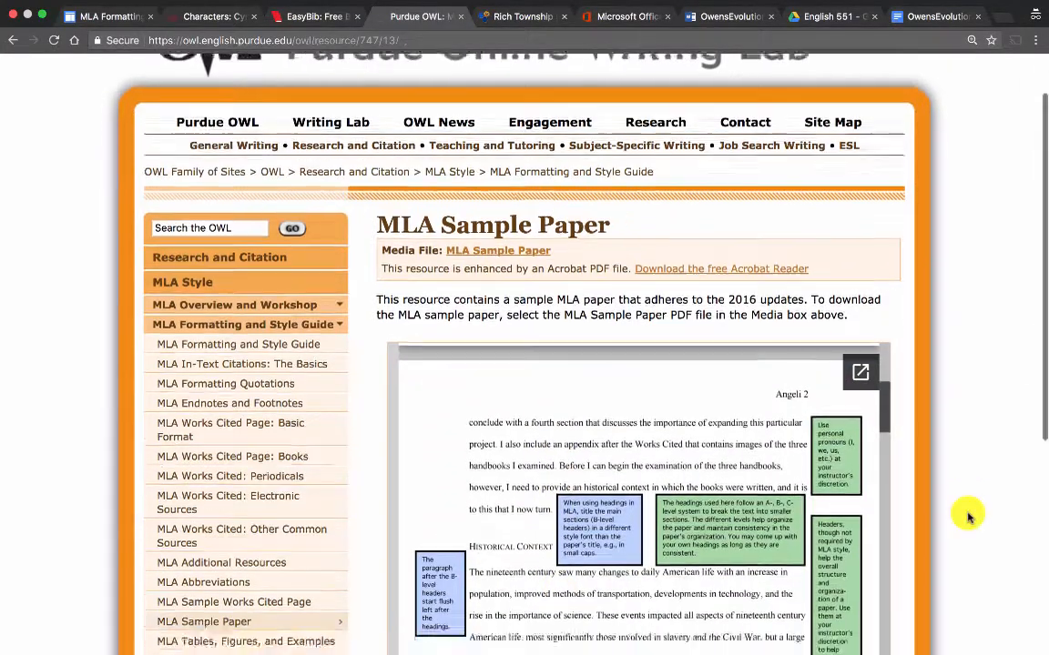
scroll(635, 367, up, 12)
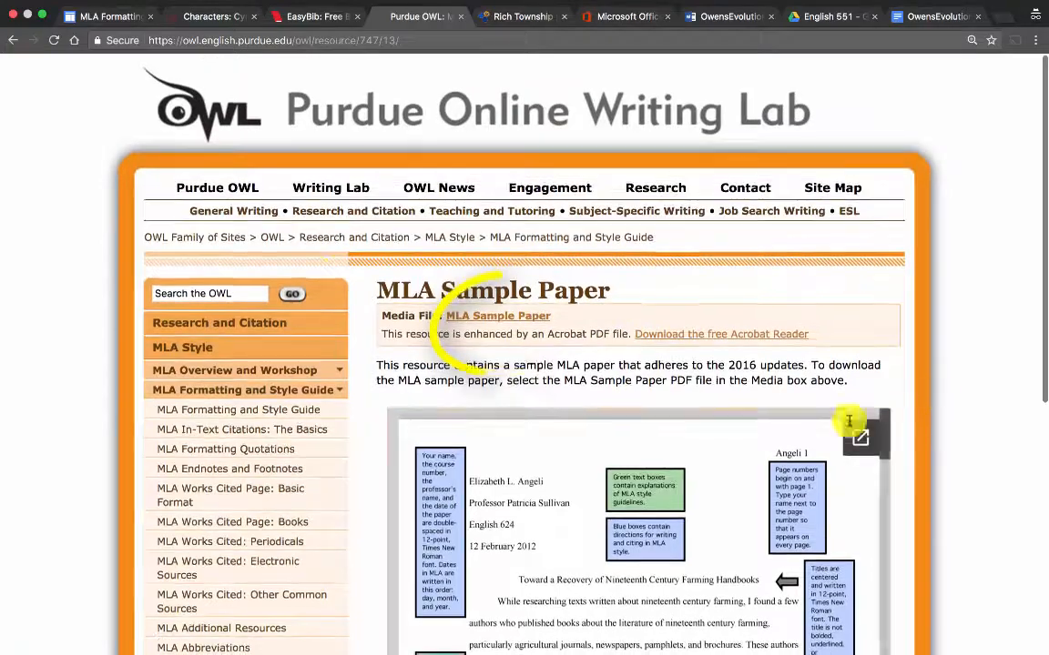
Open the MLA Sample Paper PDF and examine its annotated title, thesis, heading and quotation formatting
click(475, 317)
scroll(466, 450, down, 10)
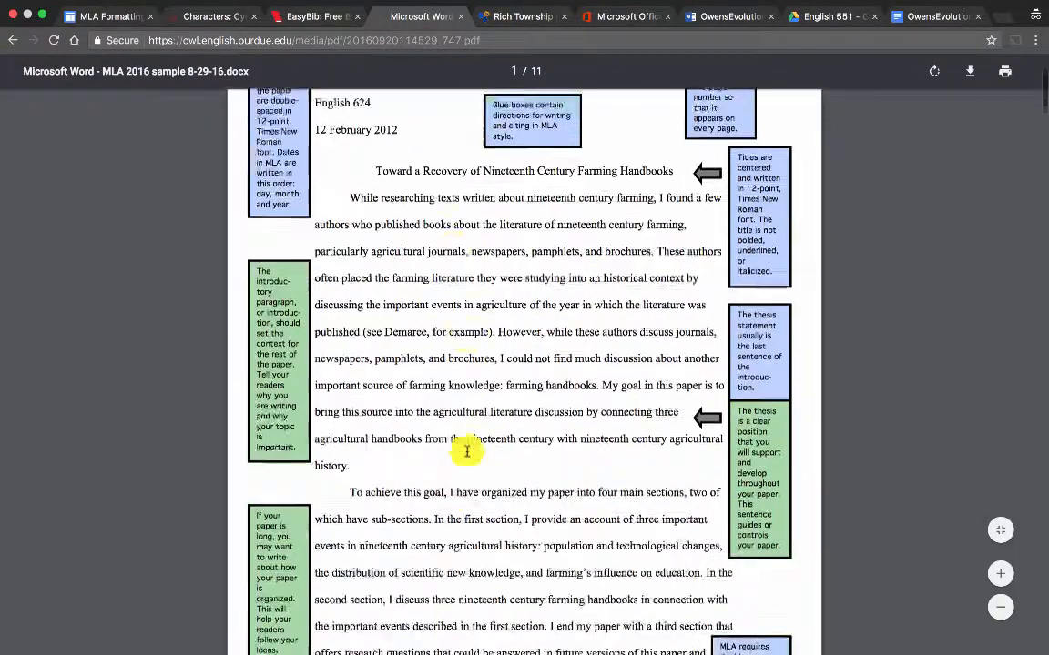
scroll(467, 451, down, 3)
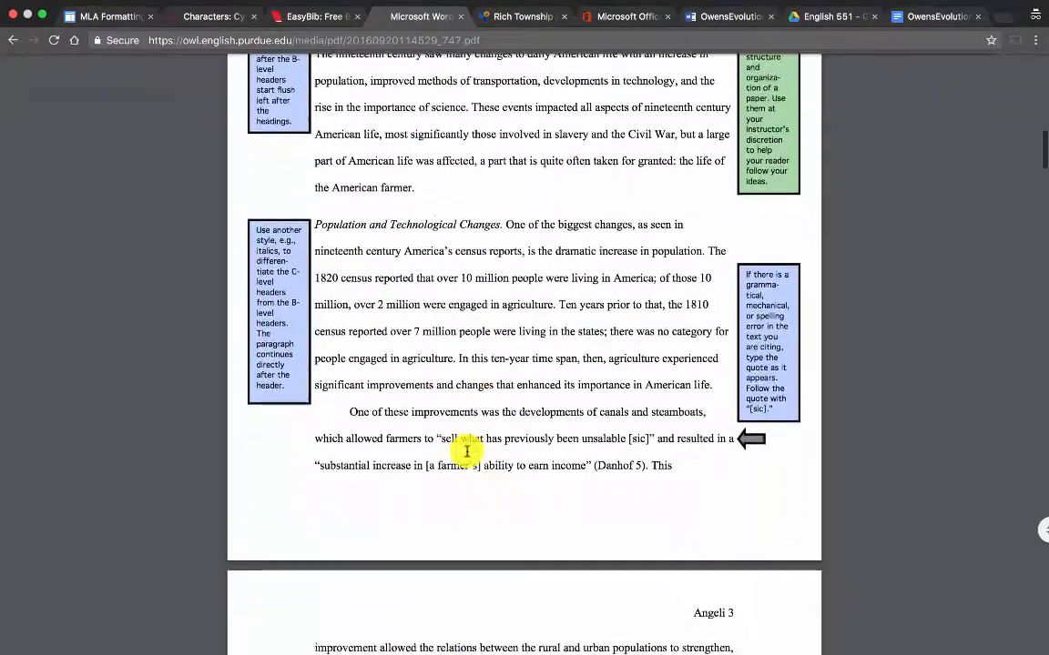
scroll(468, 446, up, 10)
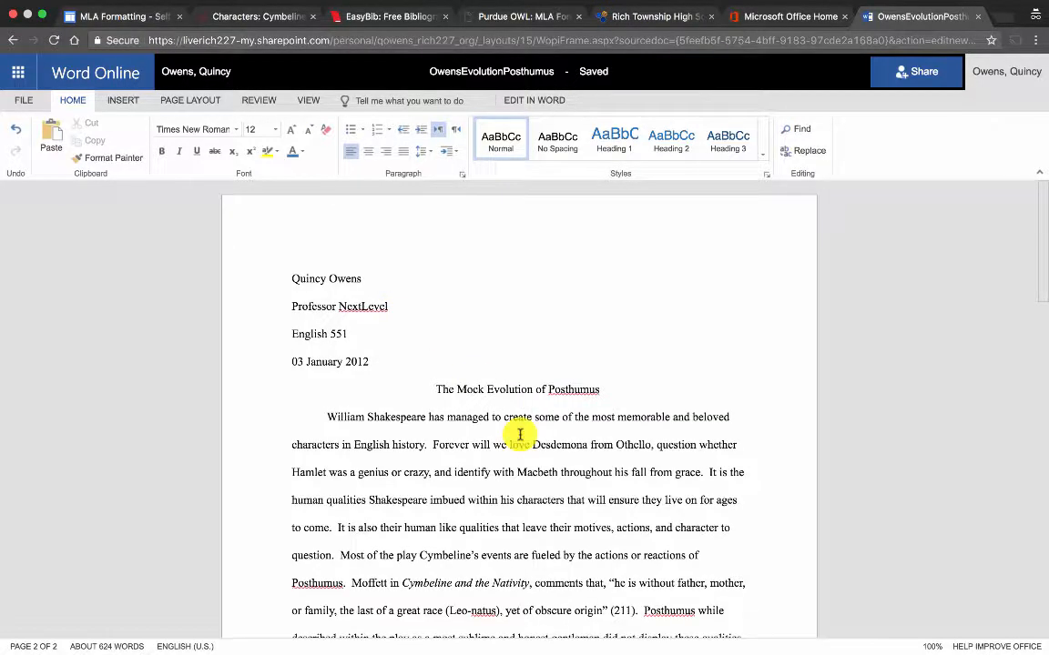
Examine the in-text citations and their lead-ins in the OwensEvolutionPosthumus essay in Word Online
scroll(457, 485, down, 4)
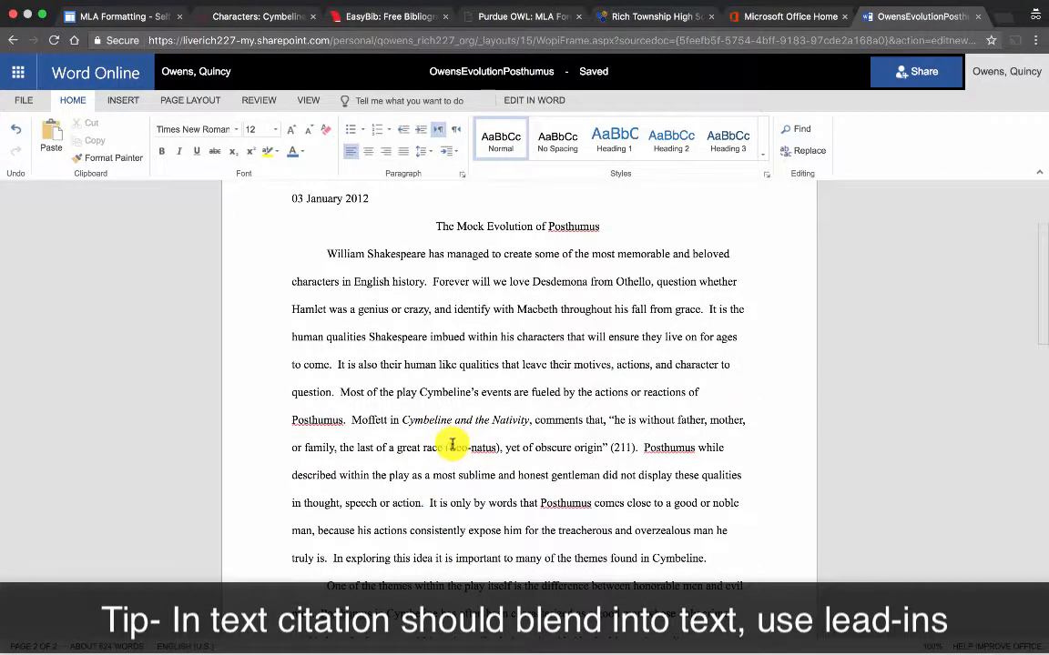
scroll(452, 445, up, 4)
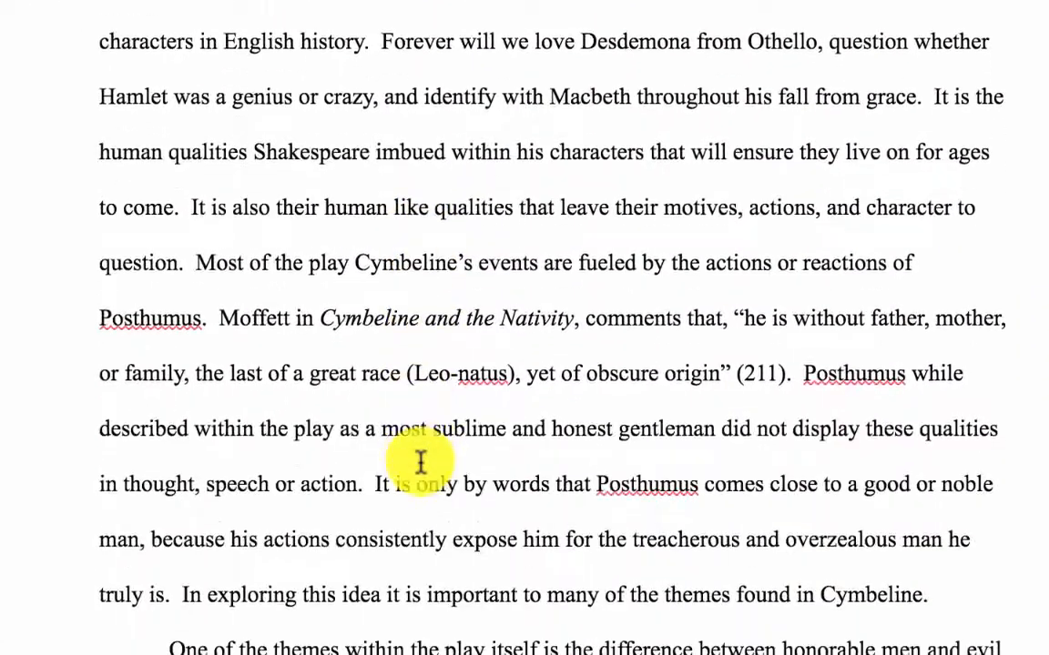
scroll(421, 462, down, 1)
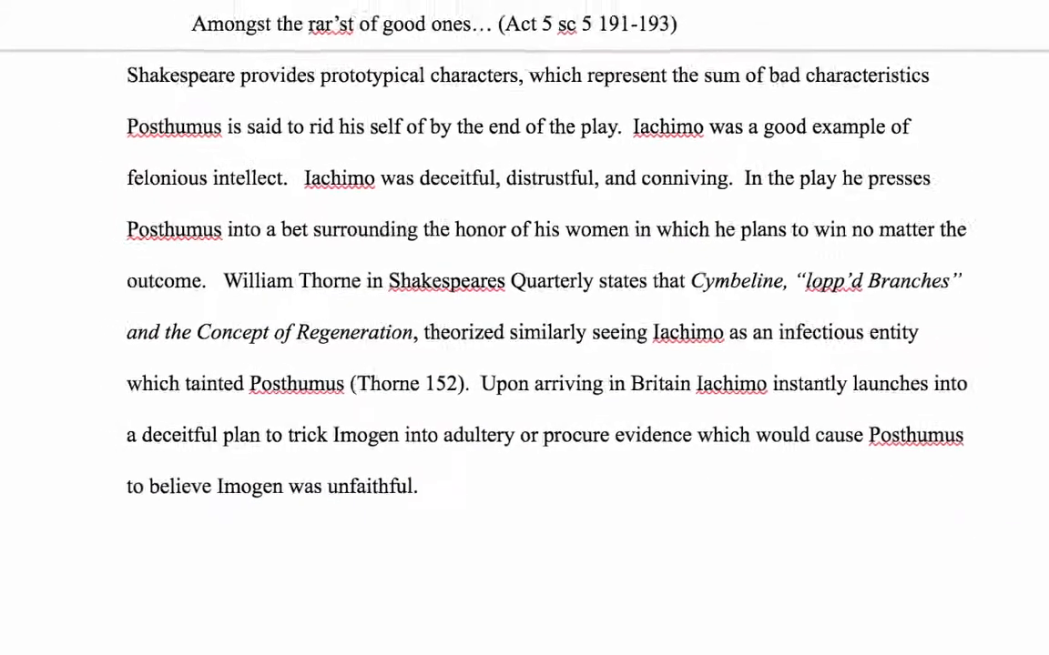
Add blank lines after the essay's final paragraph and enter a centered "Work Cited" heading below them
key(Return)
key(Return)
key(Return)
key(Return)
key(Return)
key(Return)
key(Return)
key(Return)
key(Return)
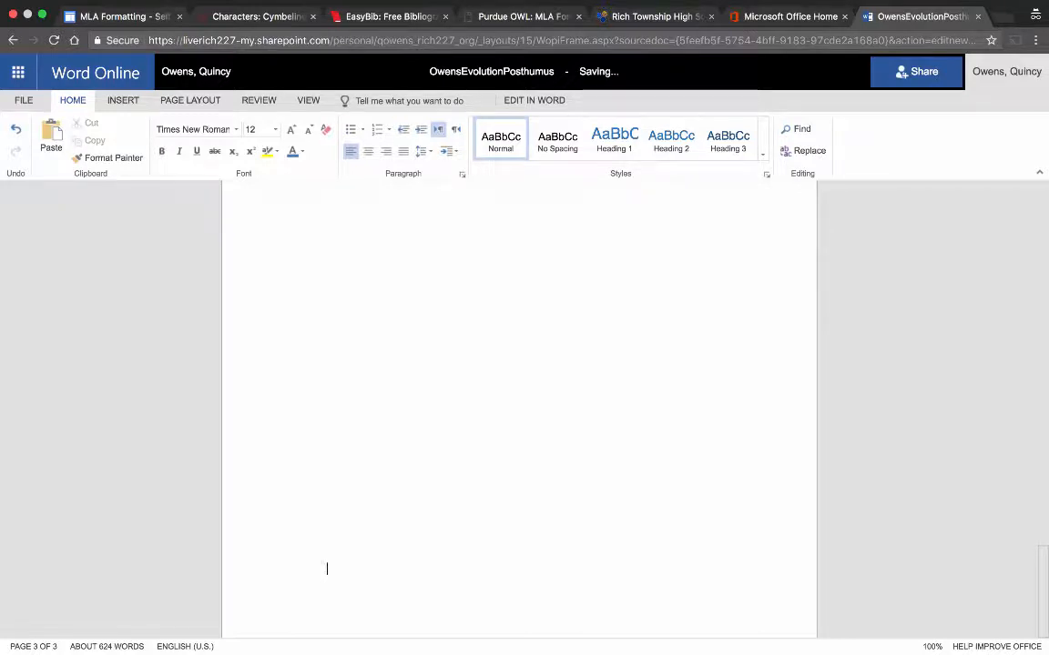
key(Return)
key(Return)
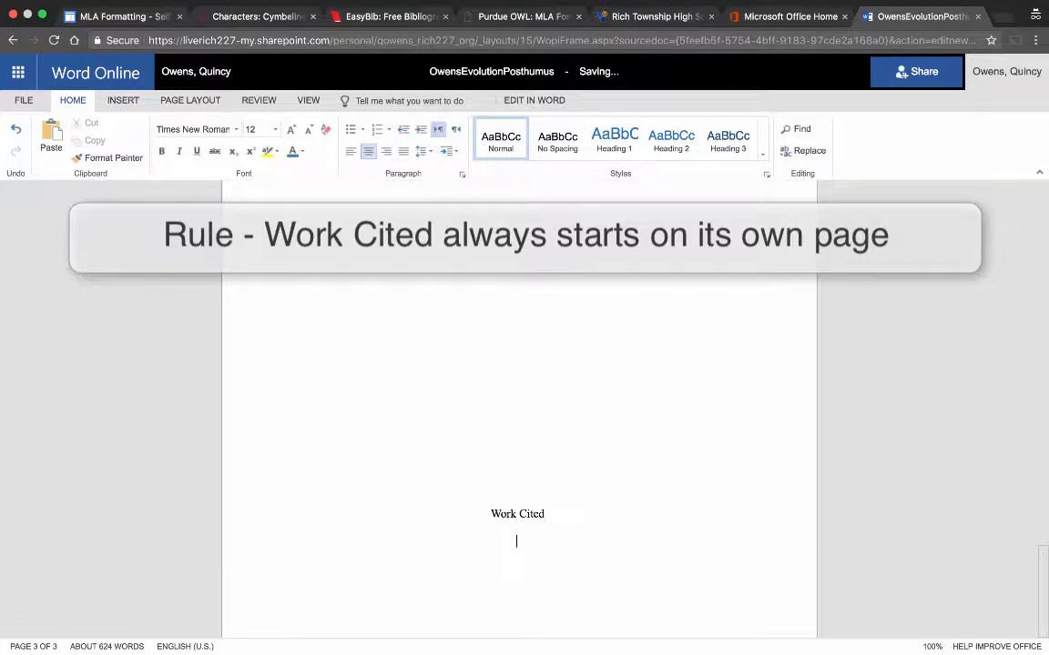
Put the Work Cited heading on its own page with a page break and remove the extra blank lines above it
scroll(485, 227, up, 7)
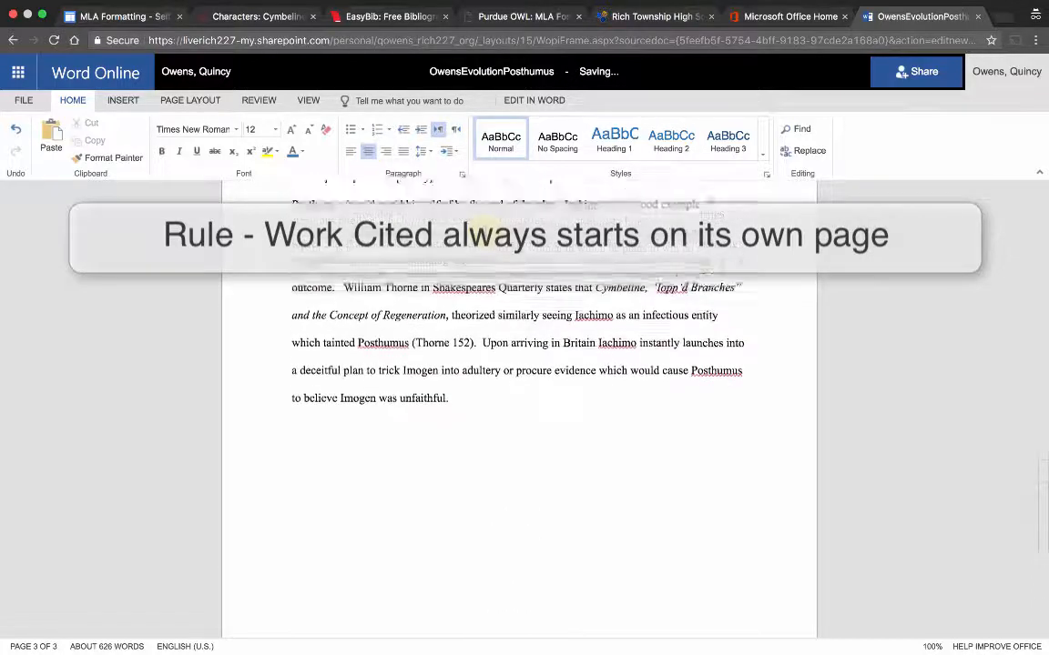
scroll(486, 228, down, 2)
scroll(485, 226, down, 5)
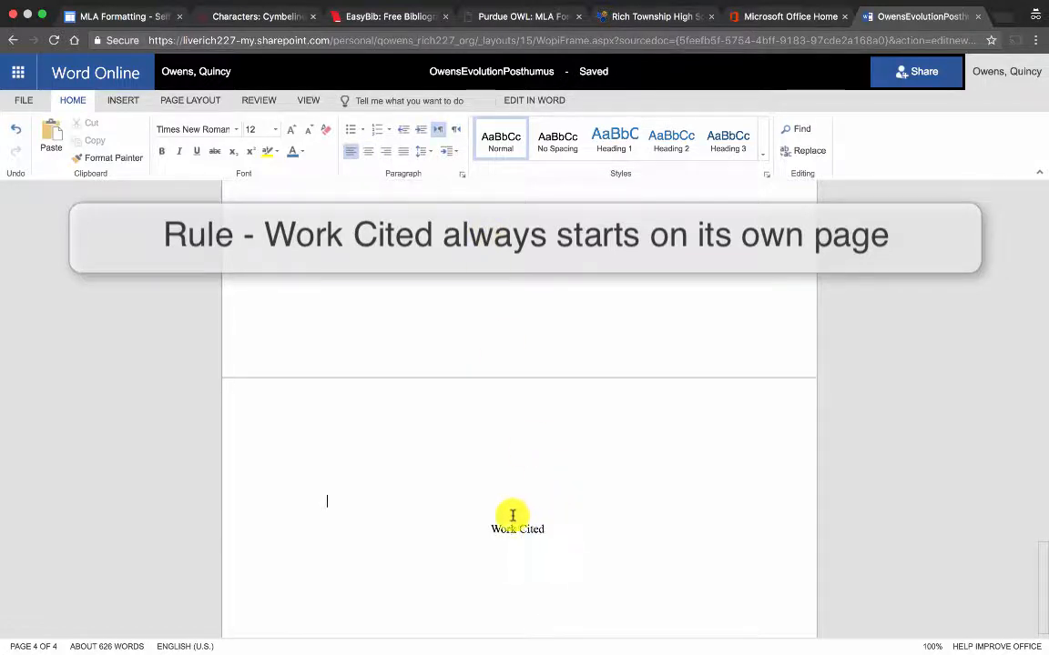
key(BackSpace)
key(BackSpace)
key(BackSpace)
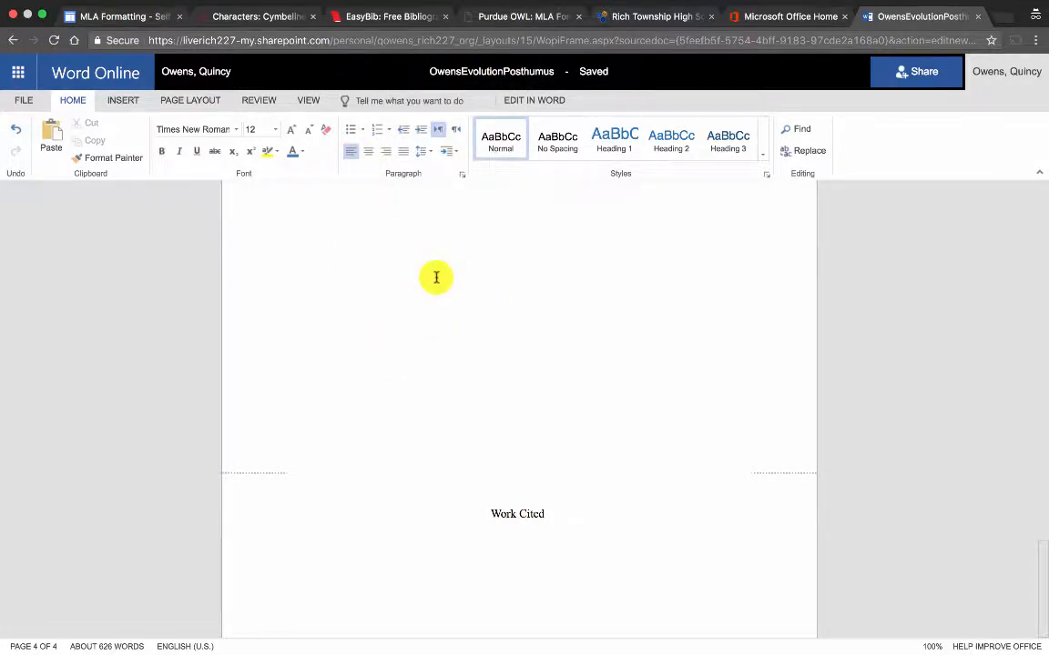
Add the essay's Cymbeline source entries beneath the Work Cited heading, in alphabetical order with hanging indents
text(Carr, Joan. "Studies in Philology." Cymbeline and the Validity of Myth 75.3 (1978): 316-330. "Characters: Cymbeline." Utah Shakespeare Festival. Utah Shakespeare Festival, 2017. Web. 19 Mar. 2017. Kehler, Dorothy. Shakespeare’s Cymbeline. (1991): 70-74. Landry, D. E. "Shakespeare Quarterly." Dreams as History: The Strange Unity of Cymbeline 33.1 (1982): 68-79. Moffet, Robin. "Shakespeare Quarterly." Cymbeline and the Nativity 13.2 (1962): 207-218. Shakespeare, William. Cymbeline. (2003): 1-322. Swander, Homer. "ELH." Cymbeline and the "Blameless Hero" 31.3 (1964): 259-270. Thorne, William. "Shakespeare Quarterly." Cymbeline: "Loop’d Branches" and the Concept of Regneration 20.2 (1969): 143-159.)
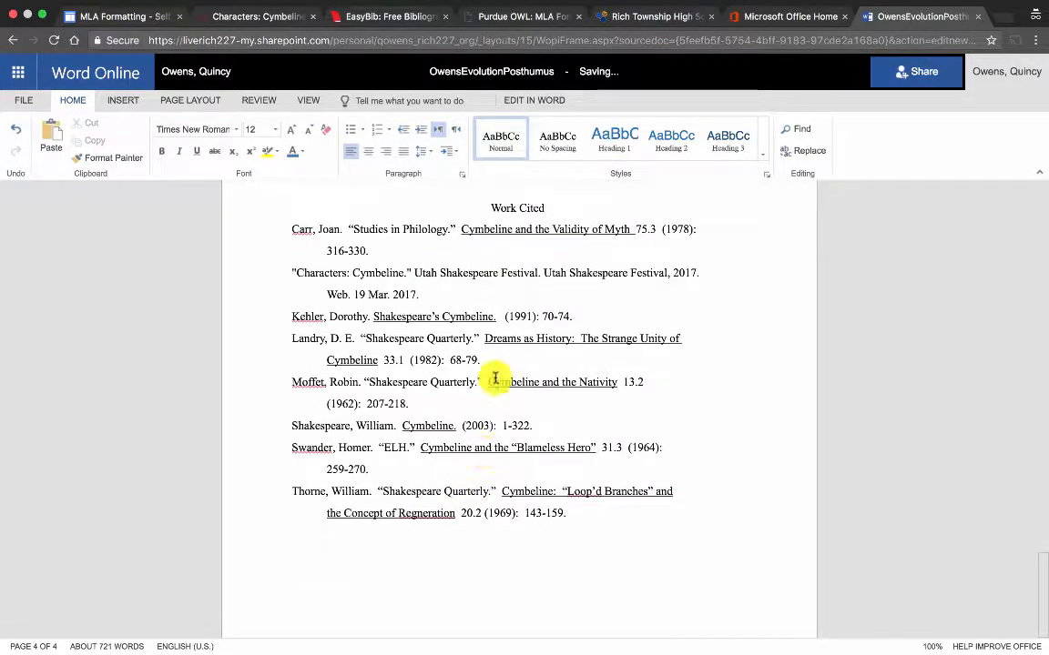
scroll(447, 365, up, 10)
scroll(447, 366, up, 5)
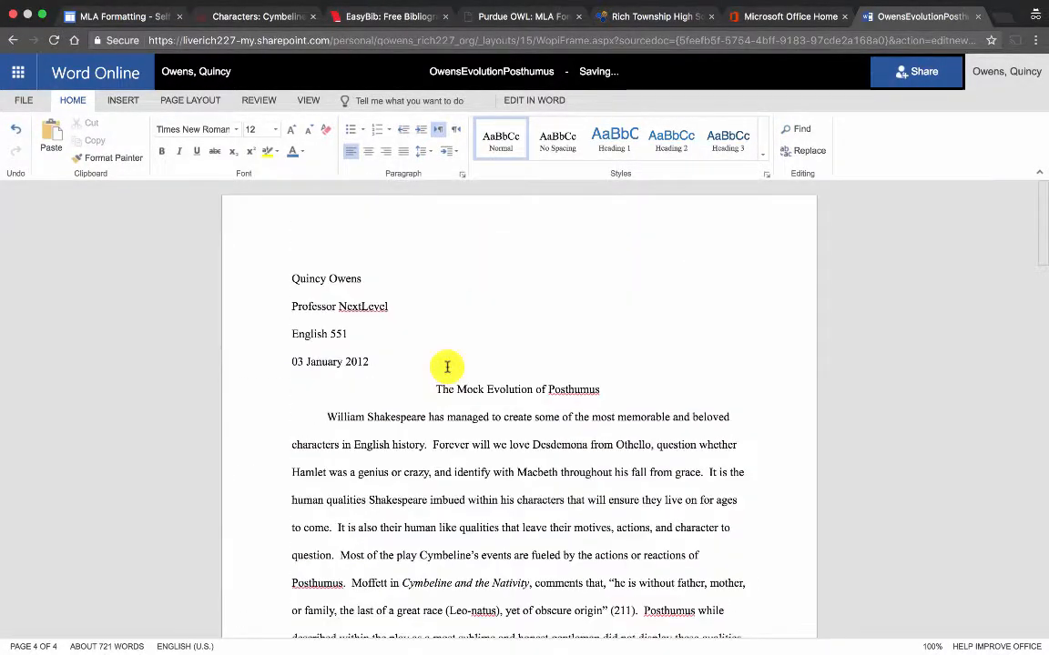
Compare the essay's in-text citations with the matching entries on its Work Cited page
scroll(447, 366, down, 15)
scroll(447, 366, down, 5)
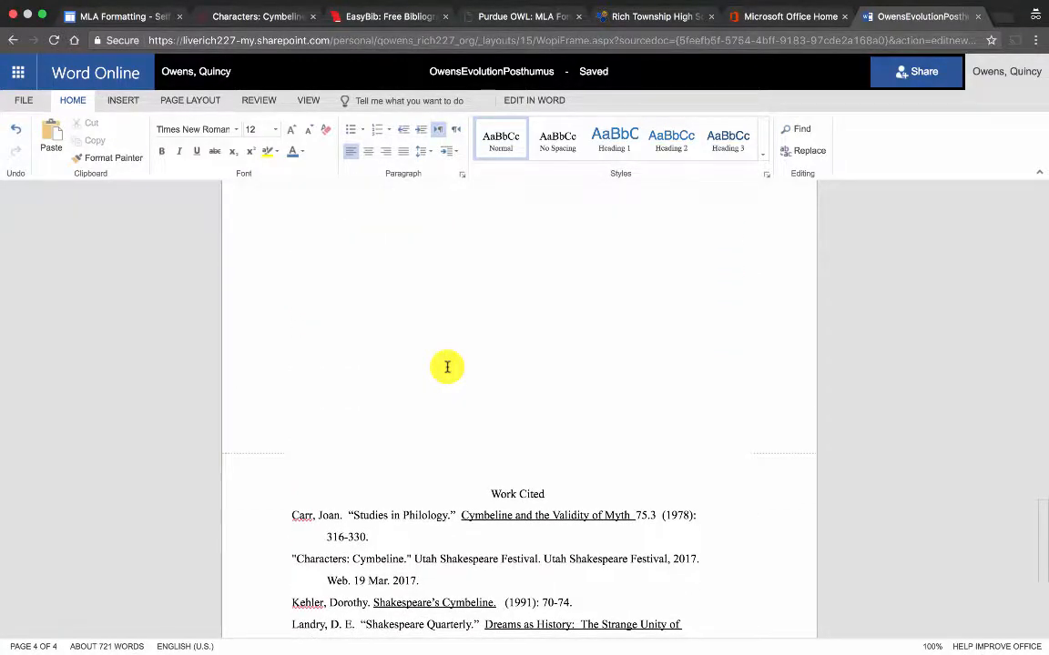
scroll(447, 366, up, 15)
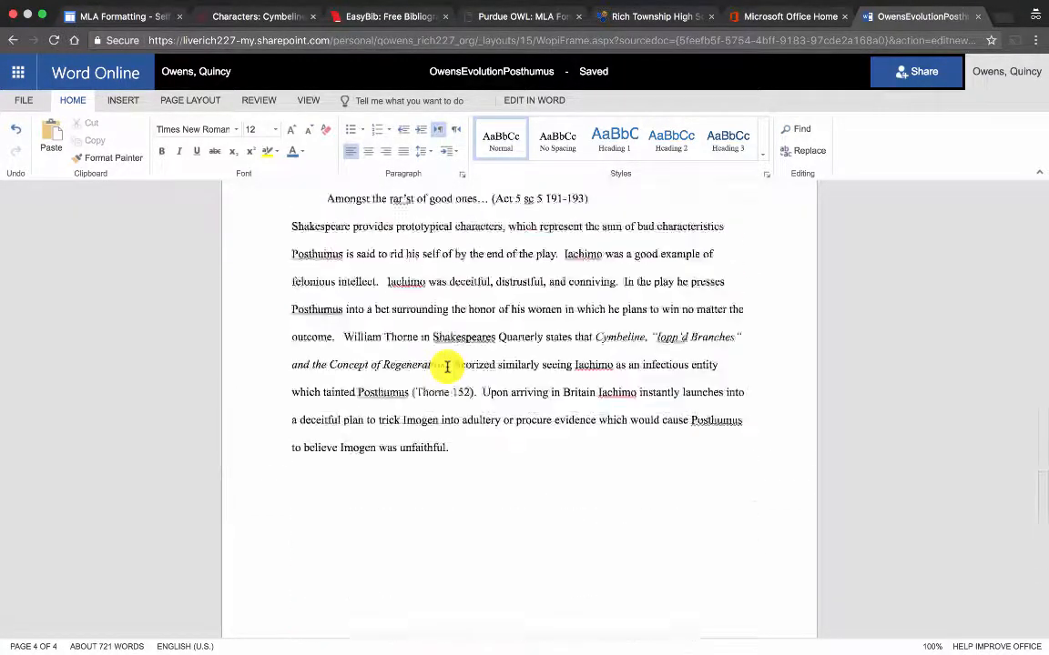
scroll(447, 366, down, 2)
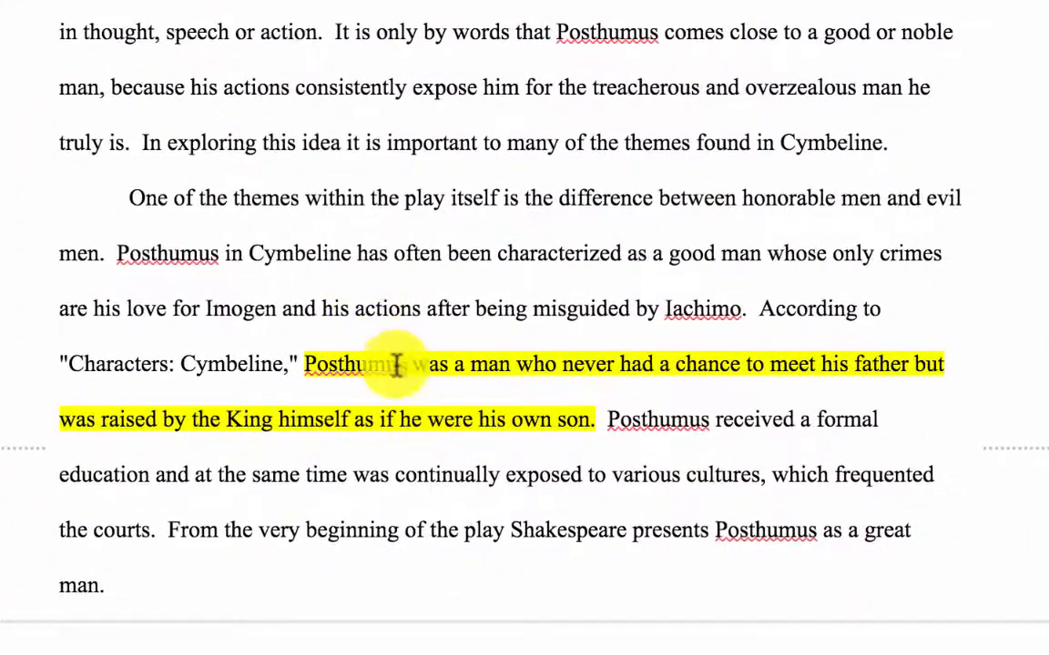
scroll(400, 101, up, 2)
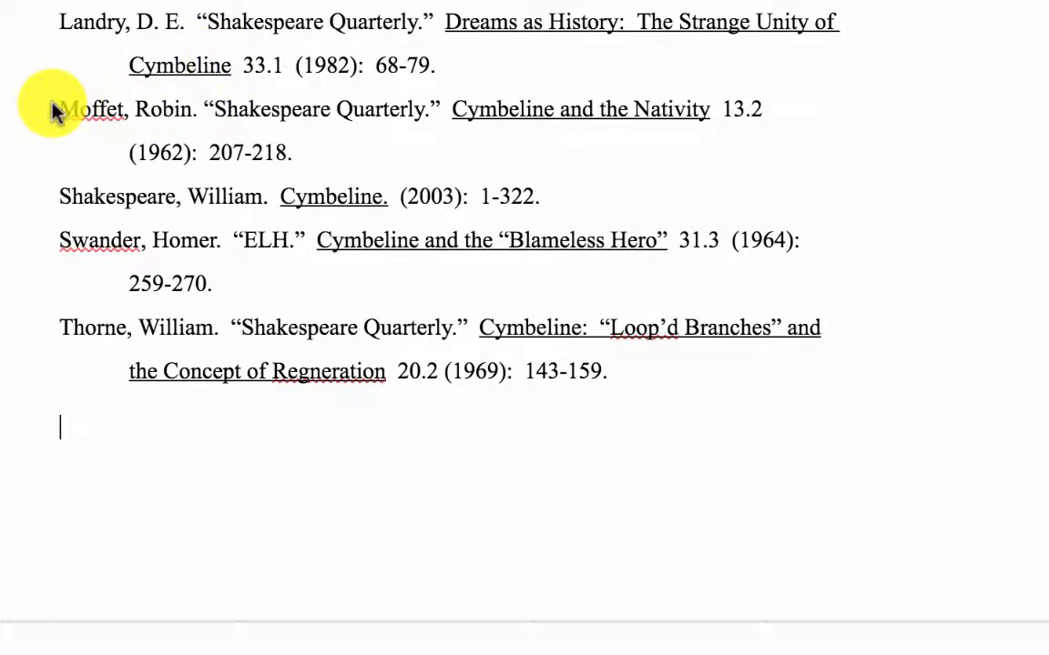
drag(59, 105, 187, 120)
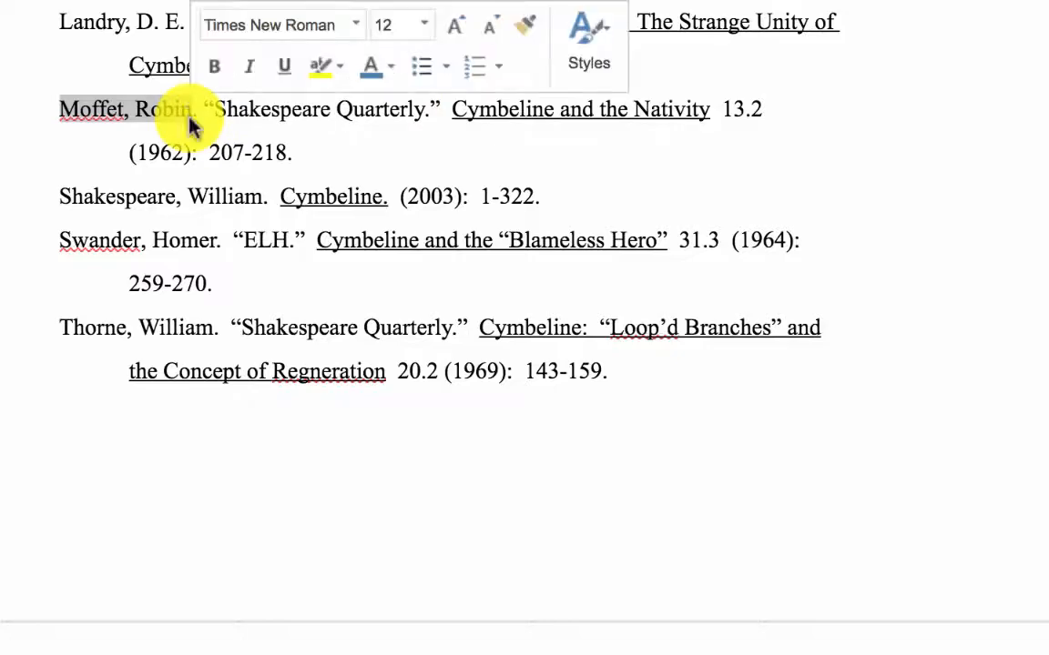
scroll(188, 120, up, 15)
scroll(337, 233, up, 15)
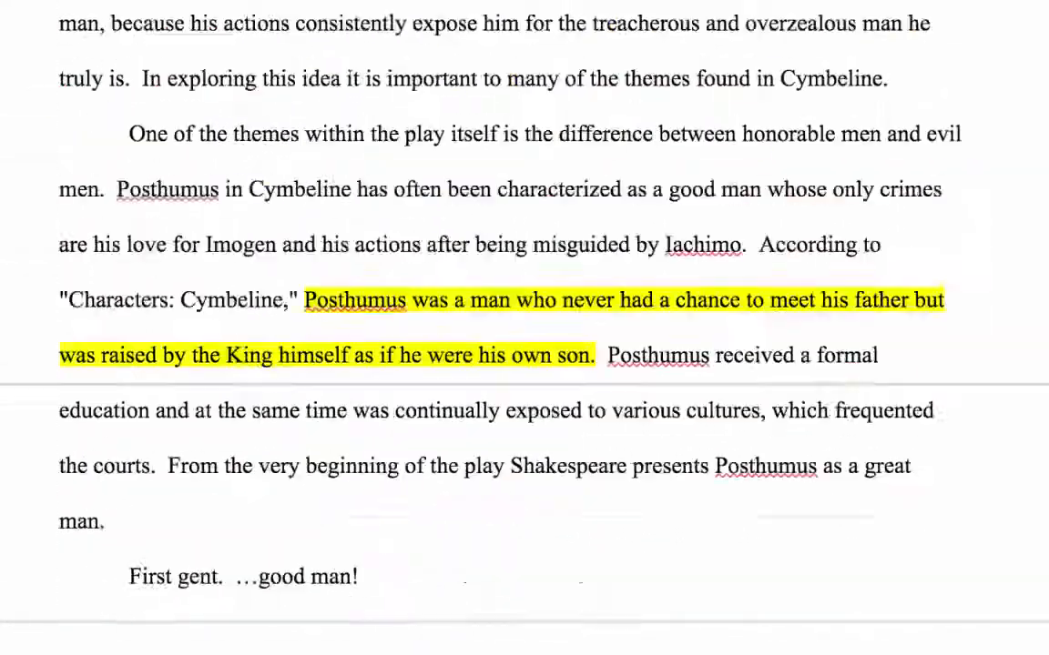
scroll(337, 233, down, 3)
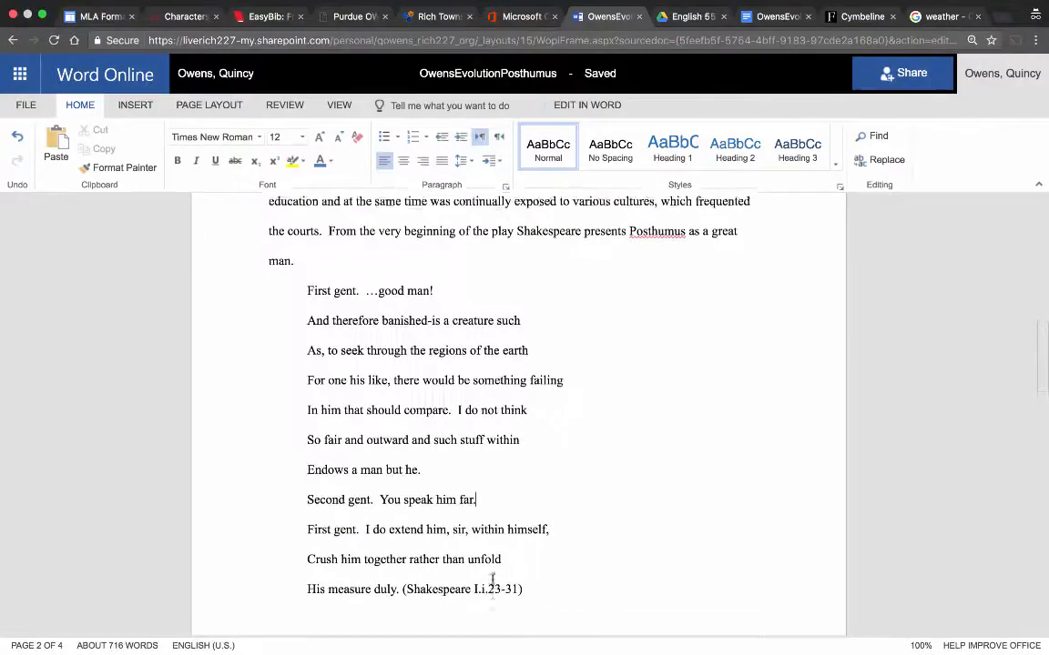
Examine the highlighted paraphrase introduced by "Characters: Cymbeline" and locate its source in the Work Cited list
scroll(493, 580, down, 1)
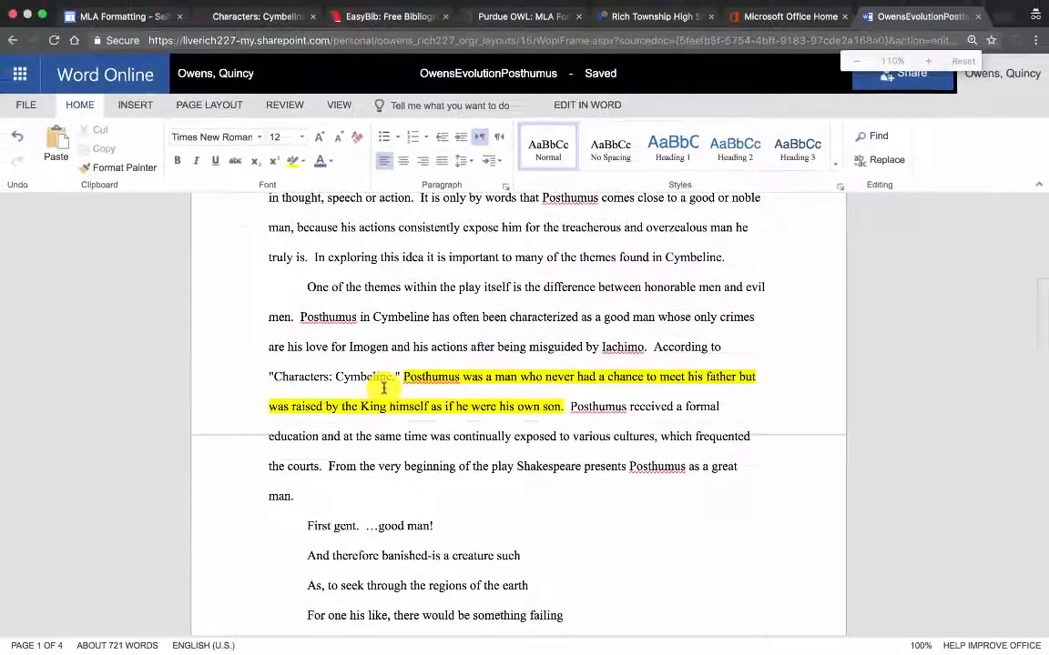
key(super+equal)
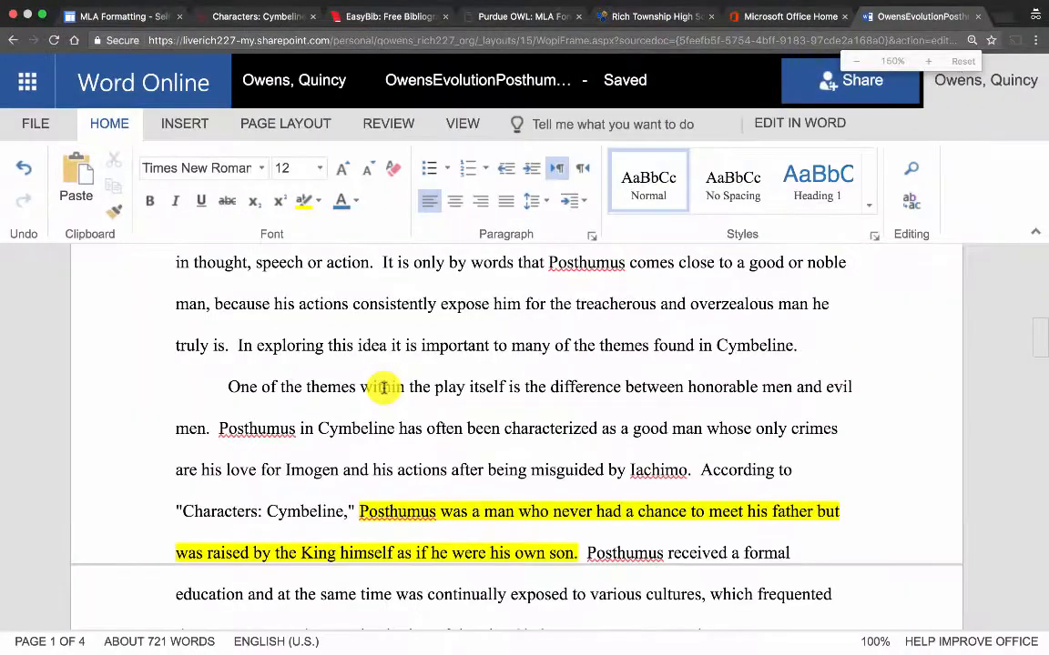
scroll(412, 507, down, 2)
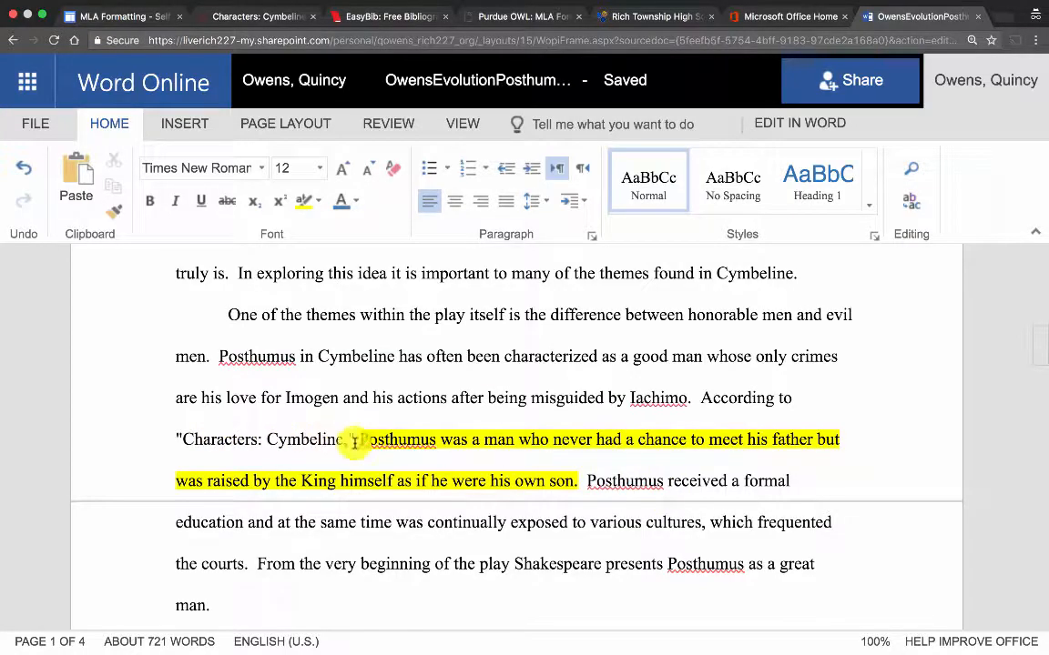
scroll(469, 471, down, 20)
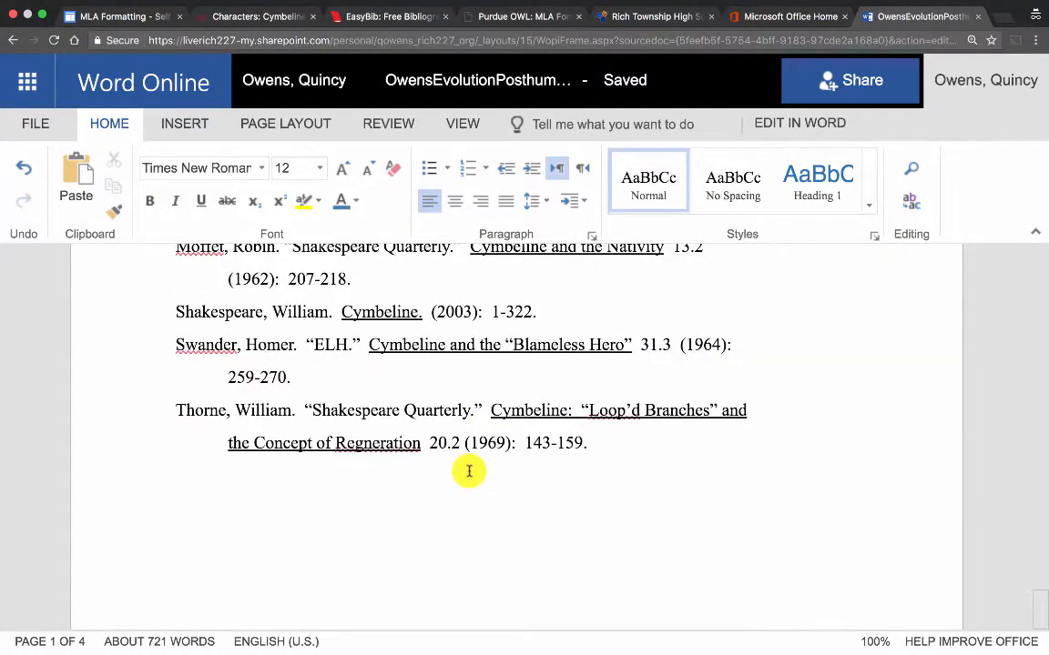
scroll(469, 471, up, 3)
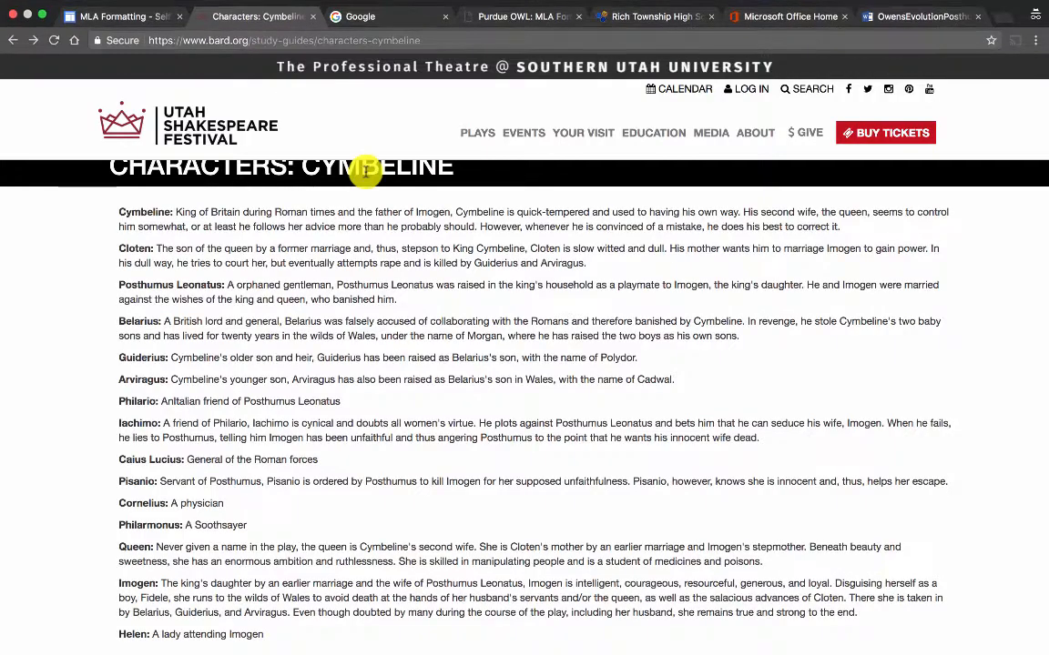
Examine the Posthumus Leonatus description on the Utah Shakespeare Festival's "Characters: Cymbeline" page as the source of the paraphrase
scroll(364, 170, up, 1)
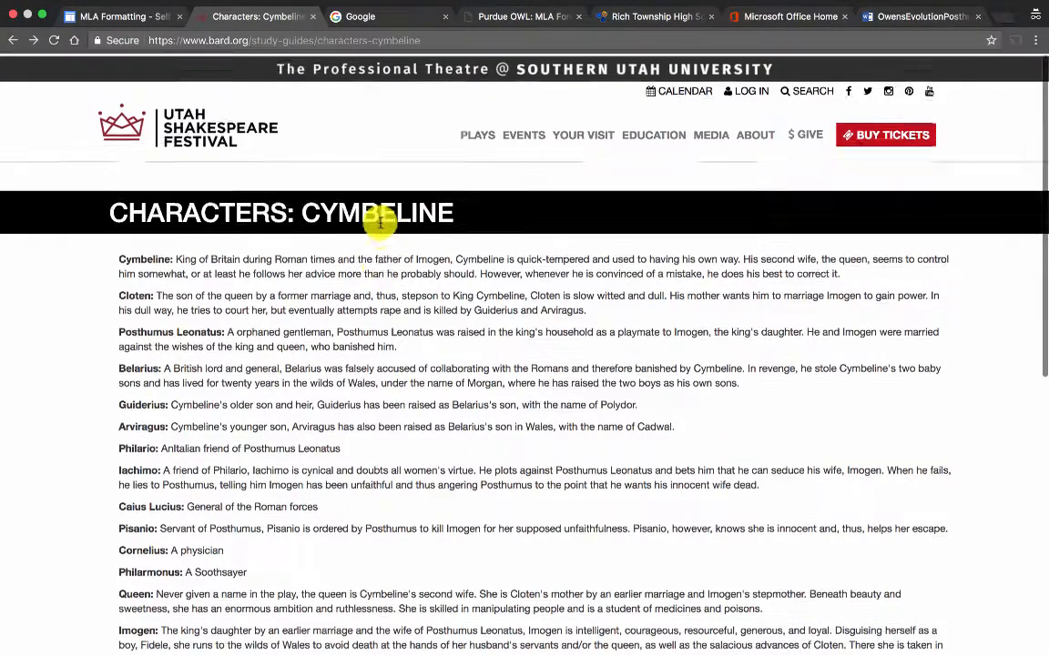
scroll(470, 410, down, 2)
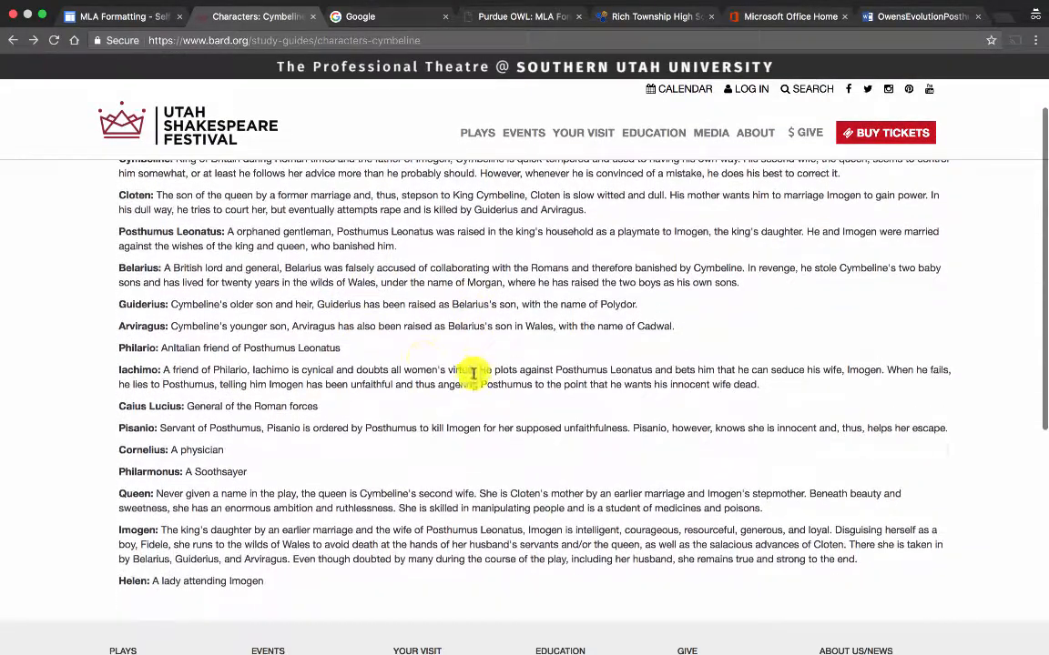
scroll(344, 346, up, 3)
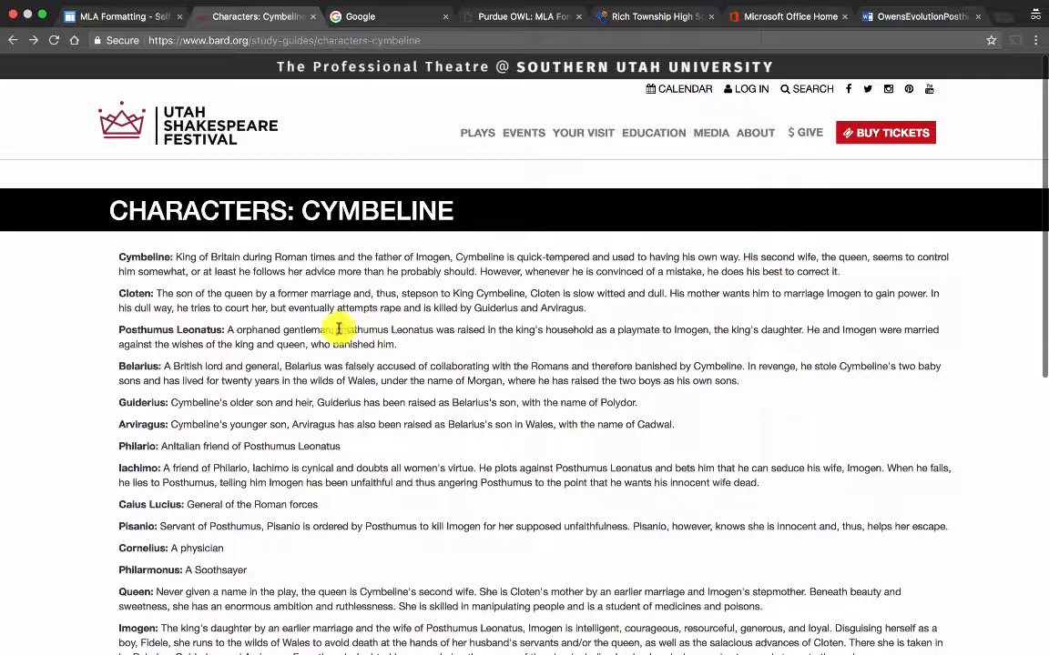
drag(336, 329, 705, 330)
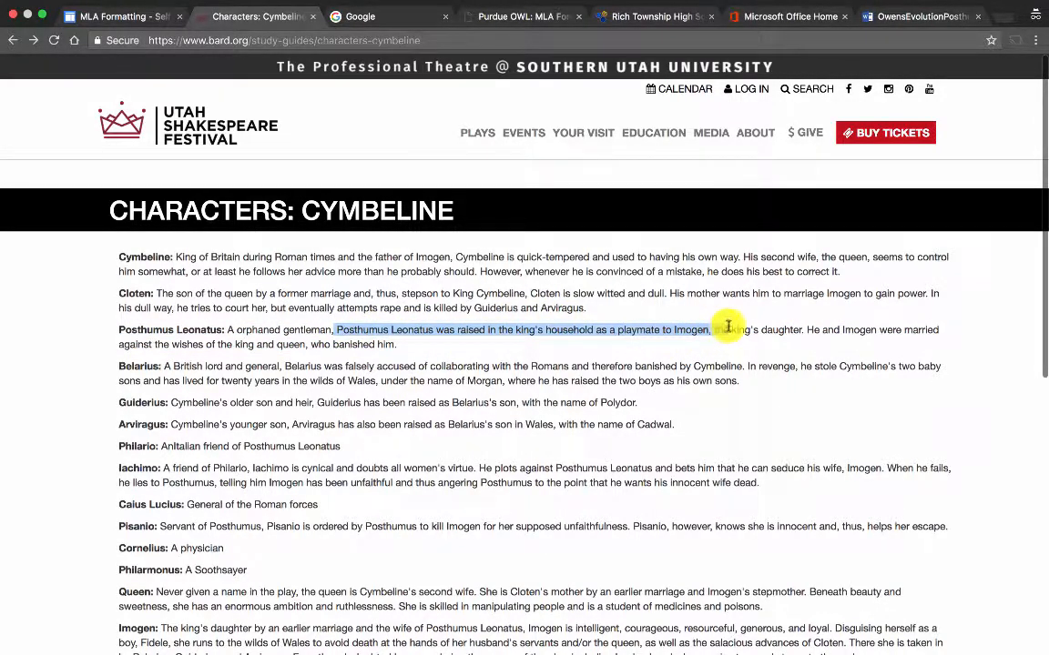
click(460, 355)
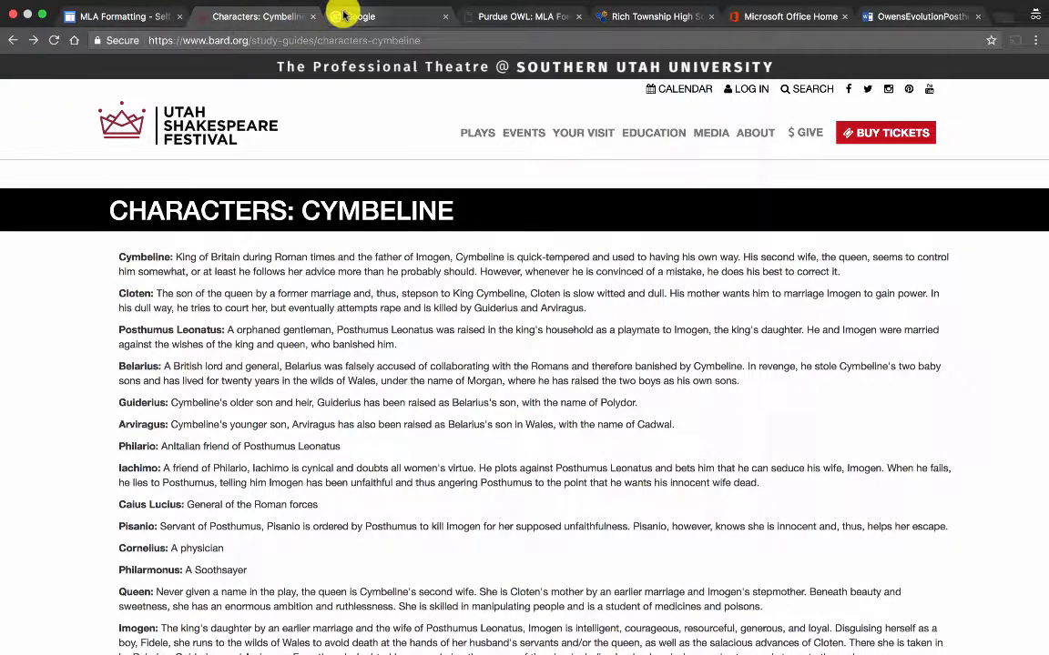
Copy the "Characters: Cymbeline" page's web address and open EasyBib through a Google search for easybib
click(356, 38)
key(super+c)
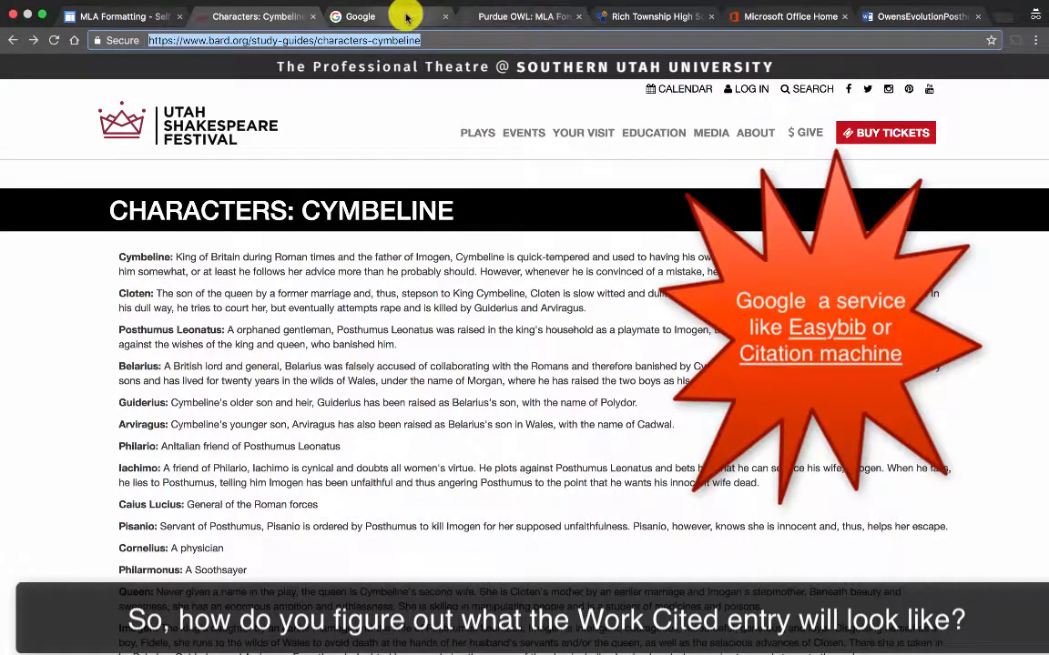
click(364, 17)
text(easybib)
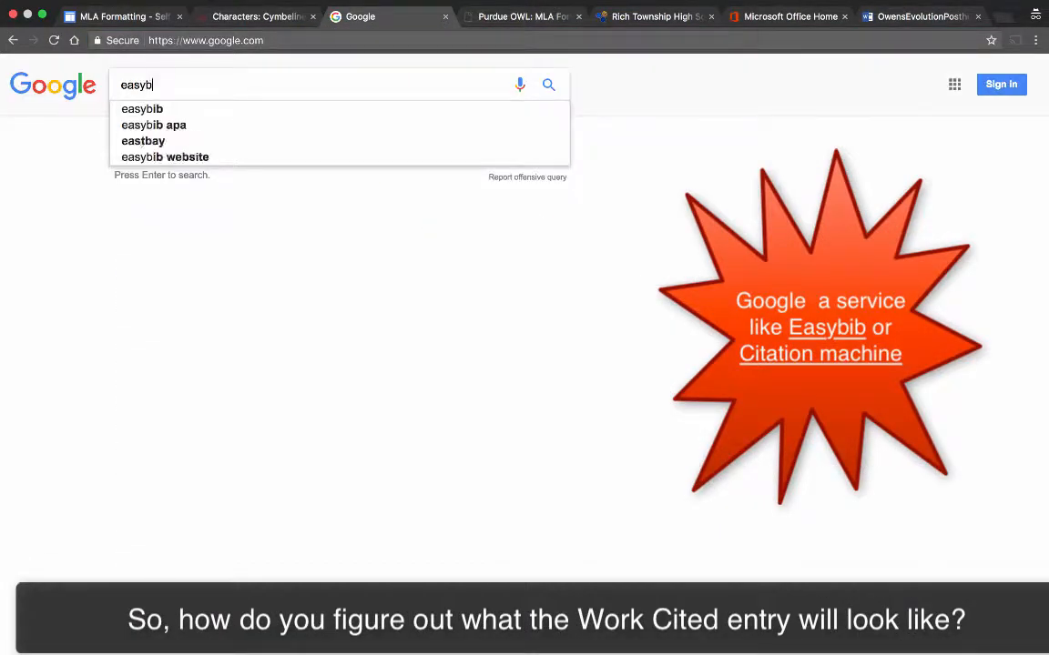
key(Return)
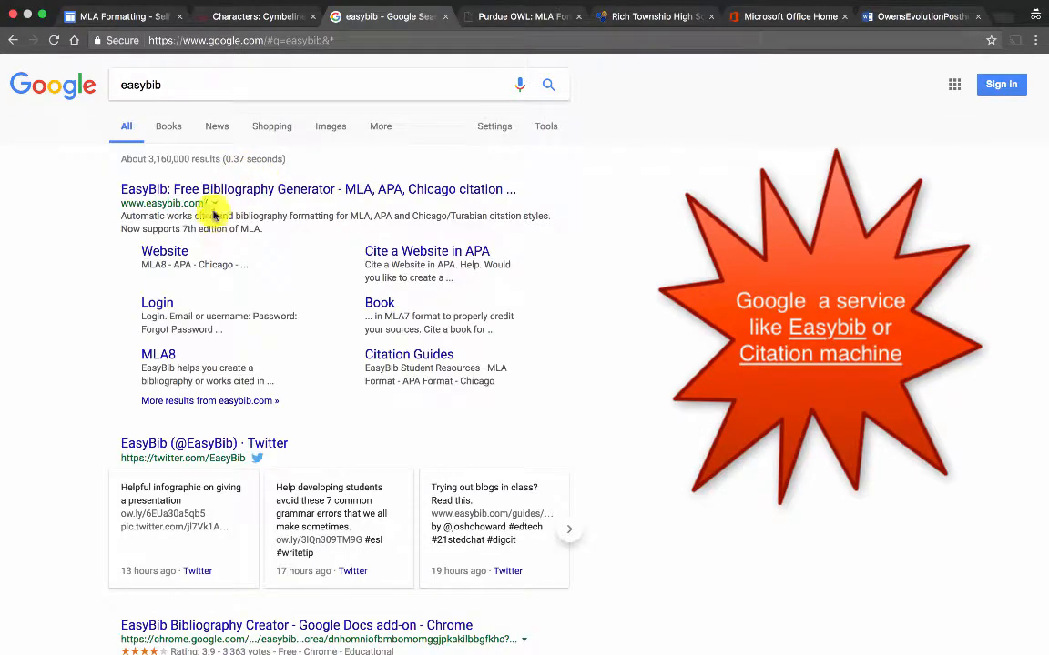
click(219, 189)
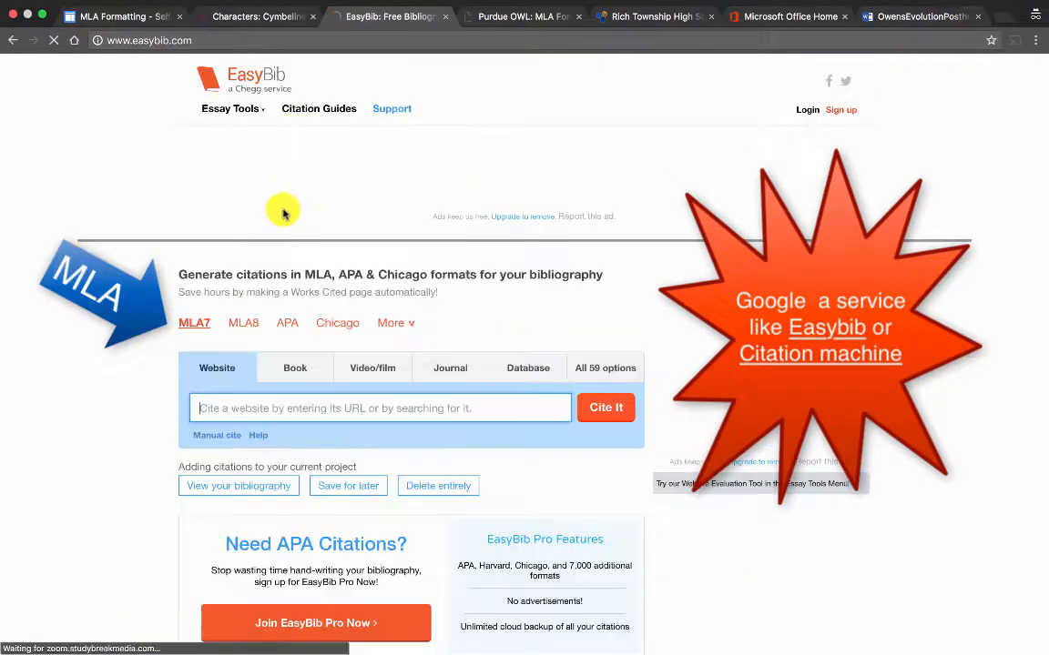
Look up the copied bard.org address as an MLA7 website source and choose to cite the Utah Shakespeare Festival result
scroll(286, 509, down, 3)
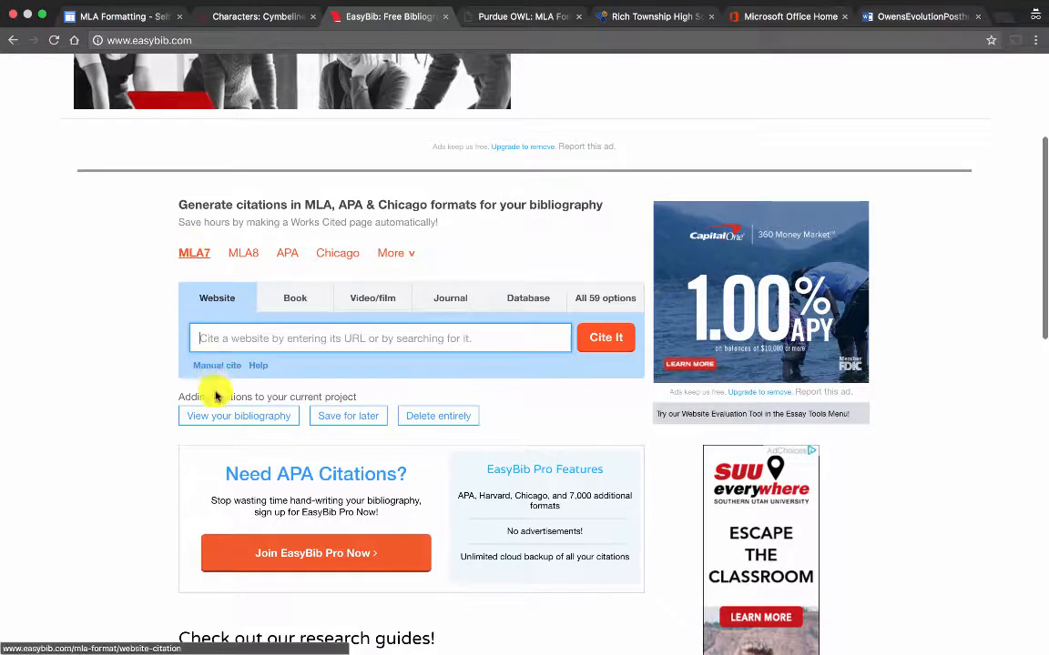
click(213, 337)
key(super+v)
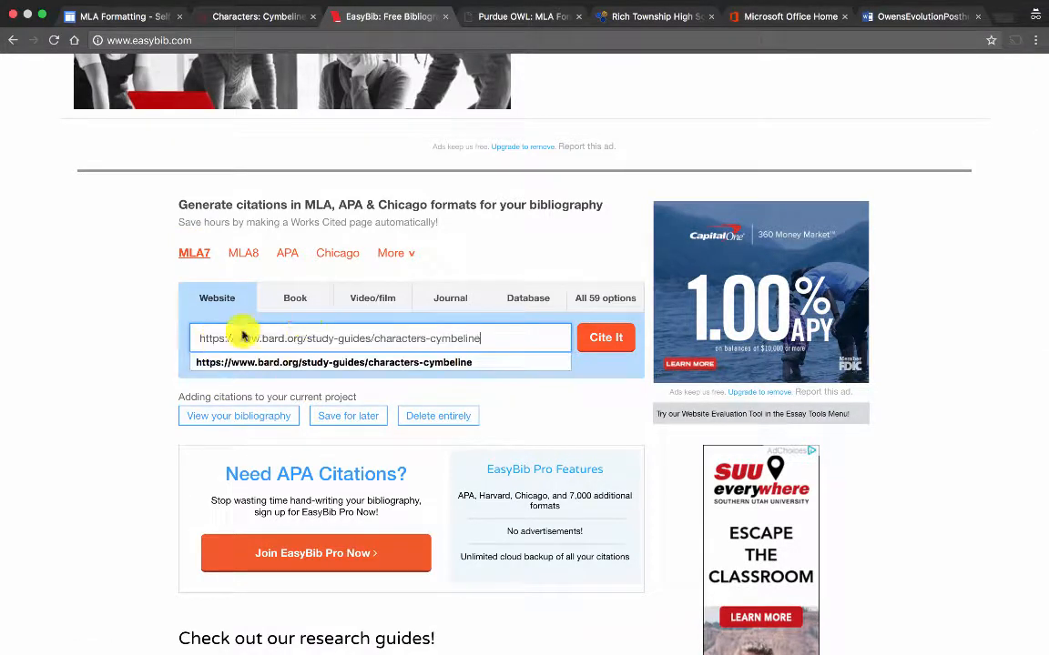
click(603, 335)
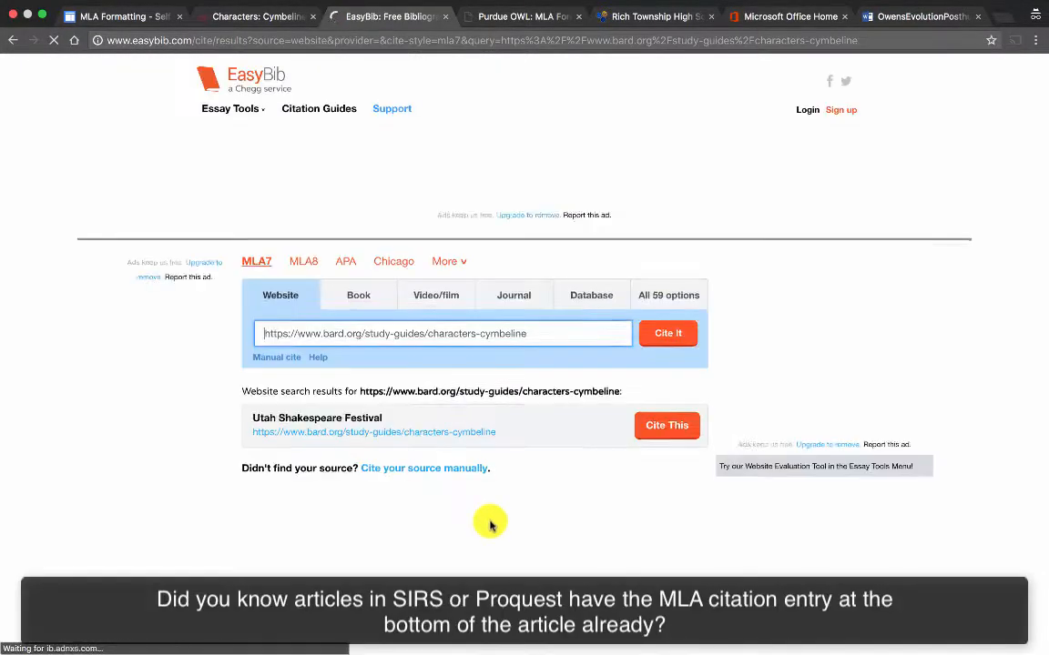
scroll(491, 507, down, 1)
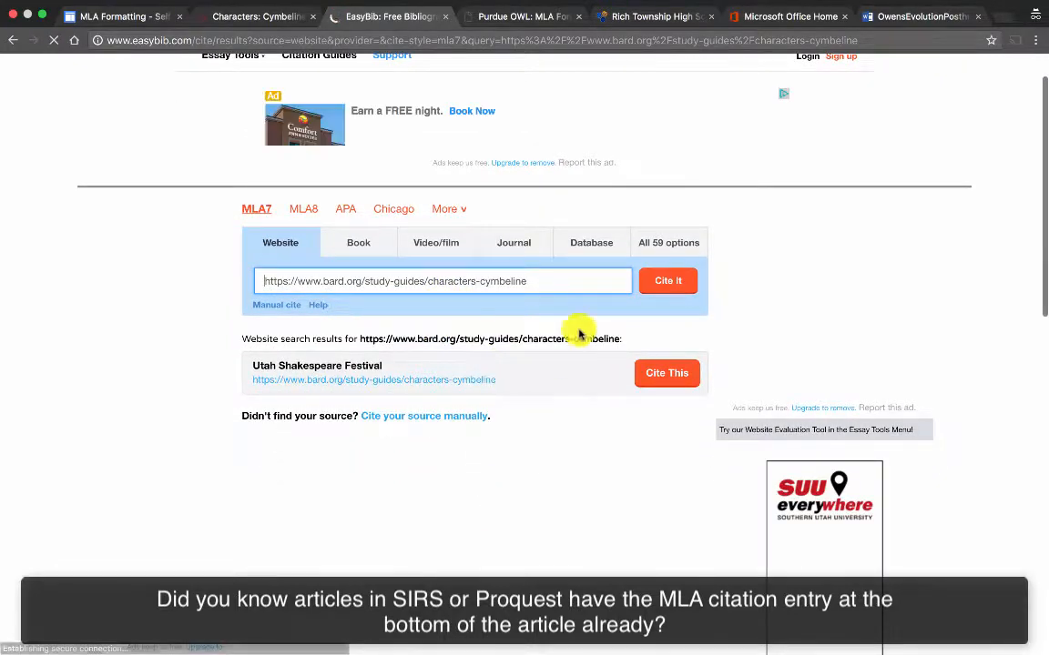
click(672, 376)
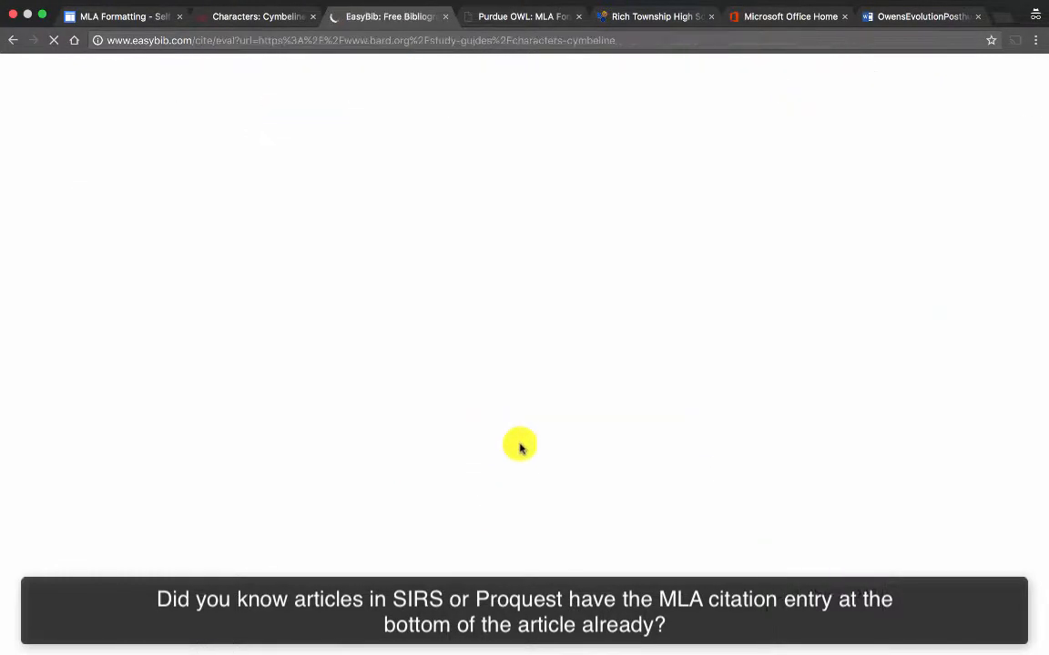
Review the source details EasyBib found and continue to the final website citation form
scroll(437, 469, down, 2)
scroll(482, 480, down, 2)
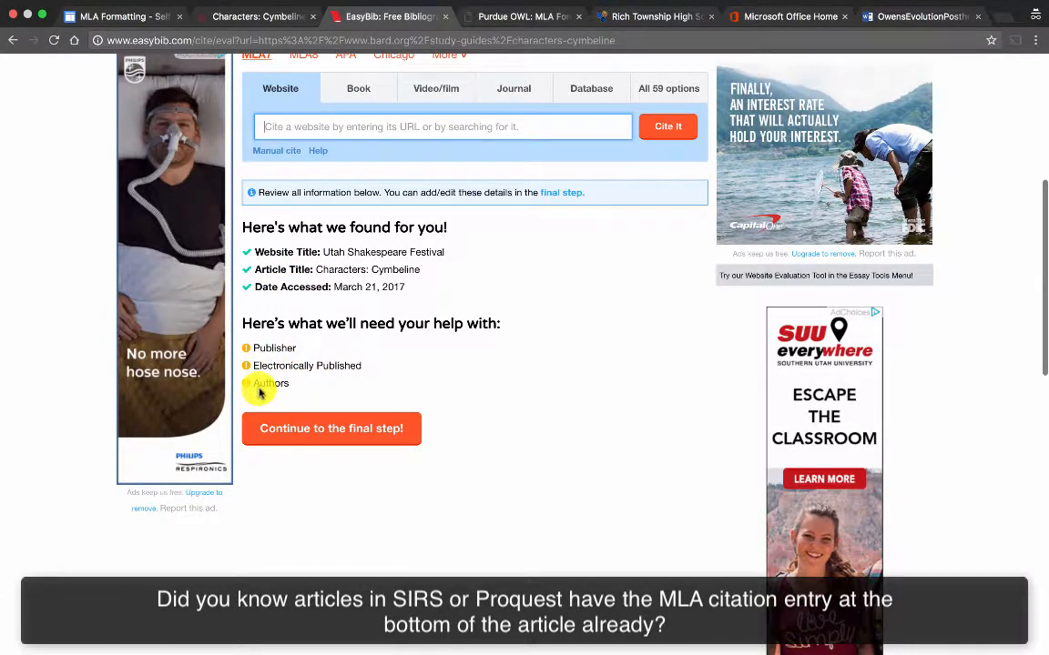
click(334, 429)
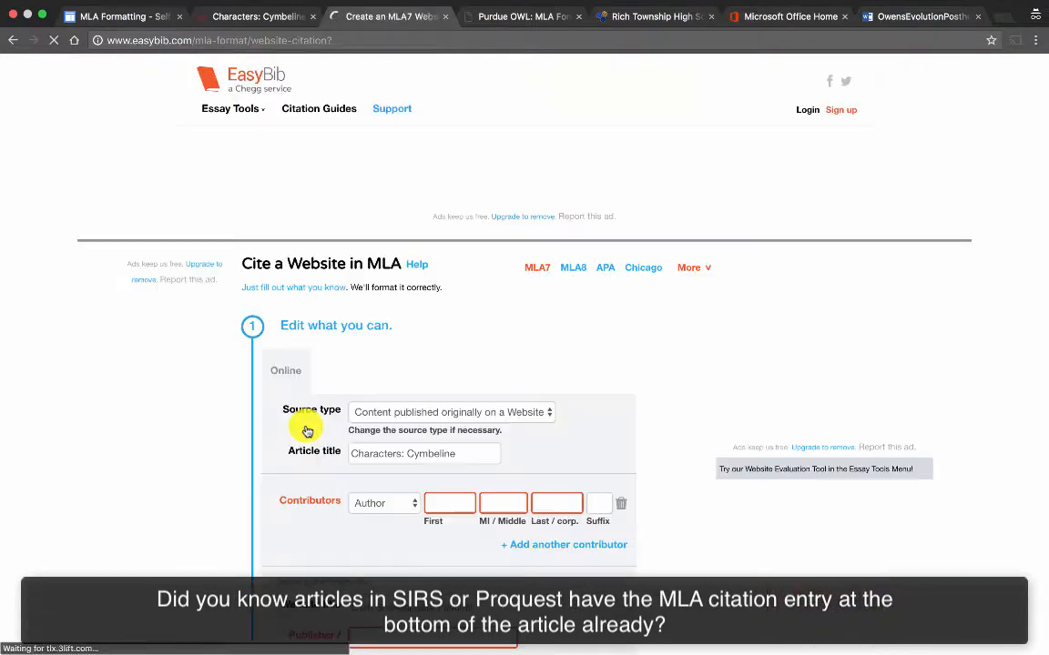
scroll(307, 431, down, 5)
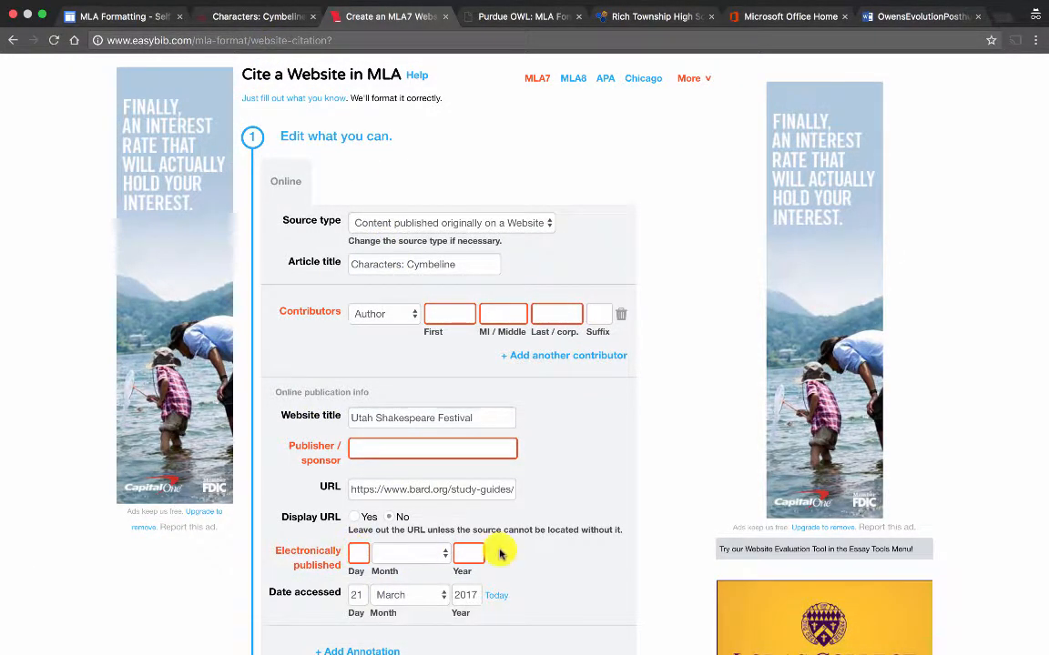
Check the "Characters: Cymbeline" page and the festival's About Us information for the missing author, publisher and publication date
click(234, 15)
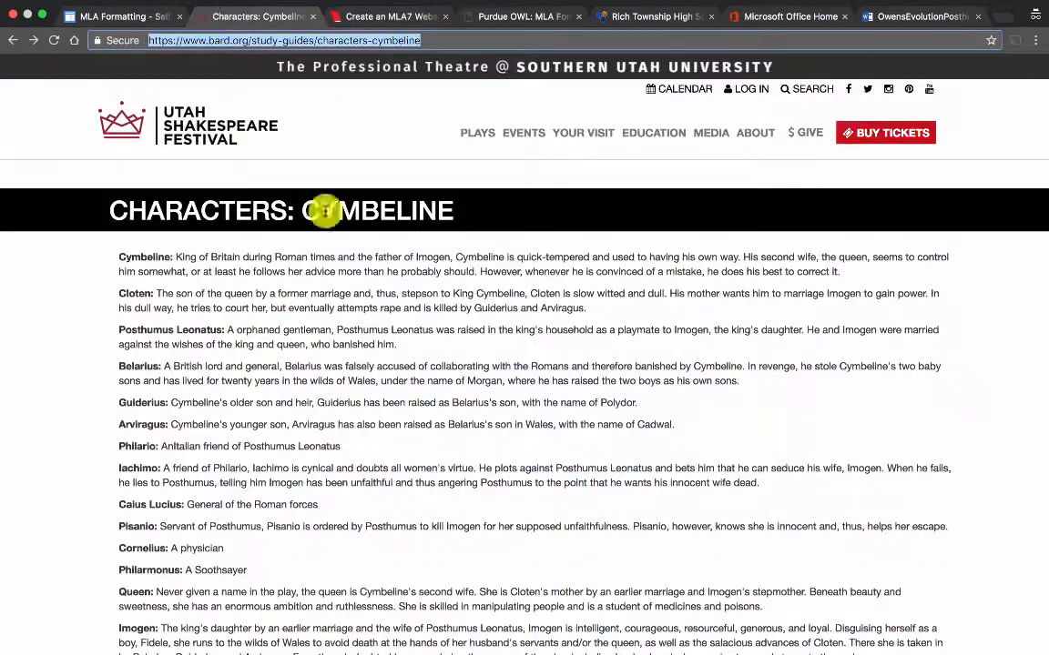
scroll(446, 416, down, 10)
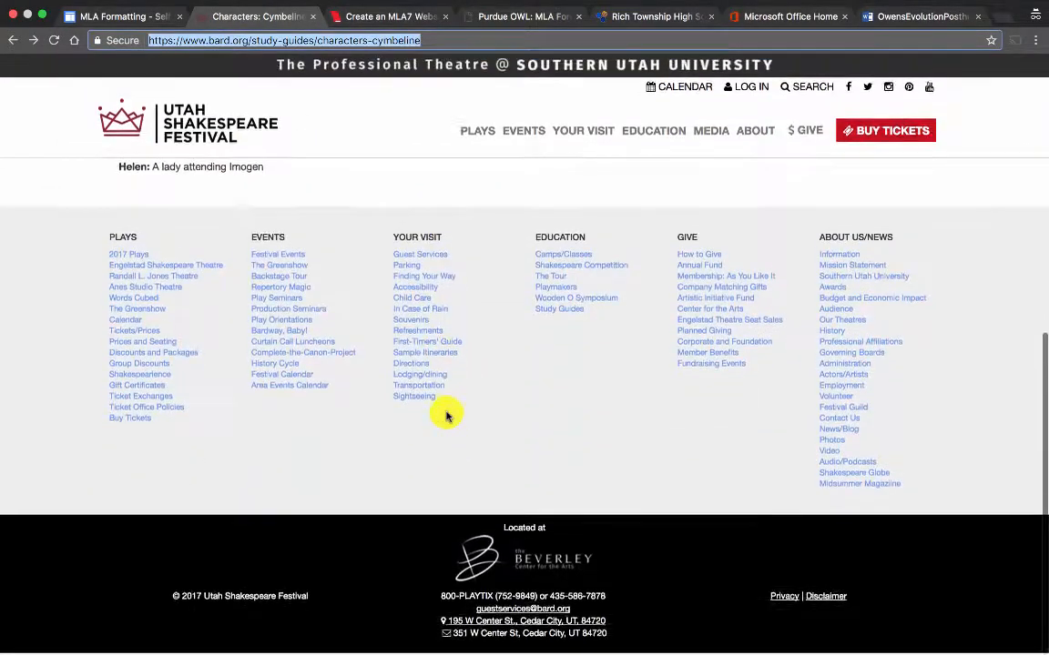
scroll(445, 411, up, 4)
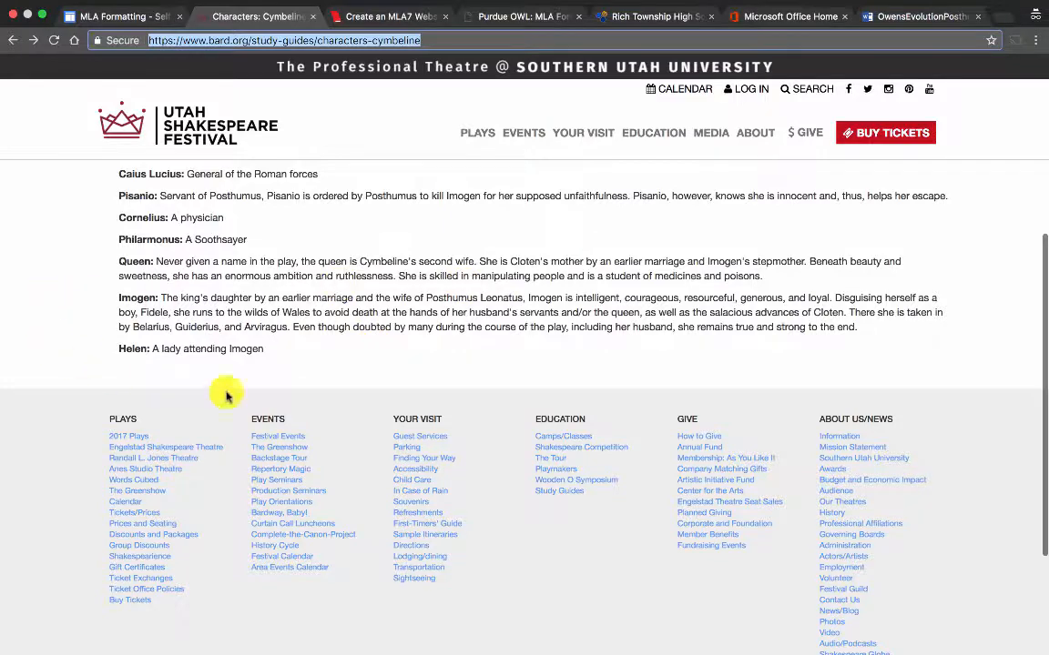
scroll(414, 509, down, 3)
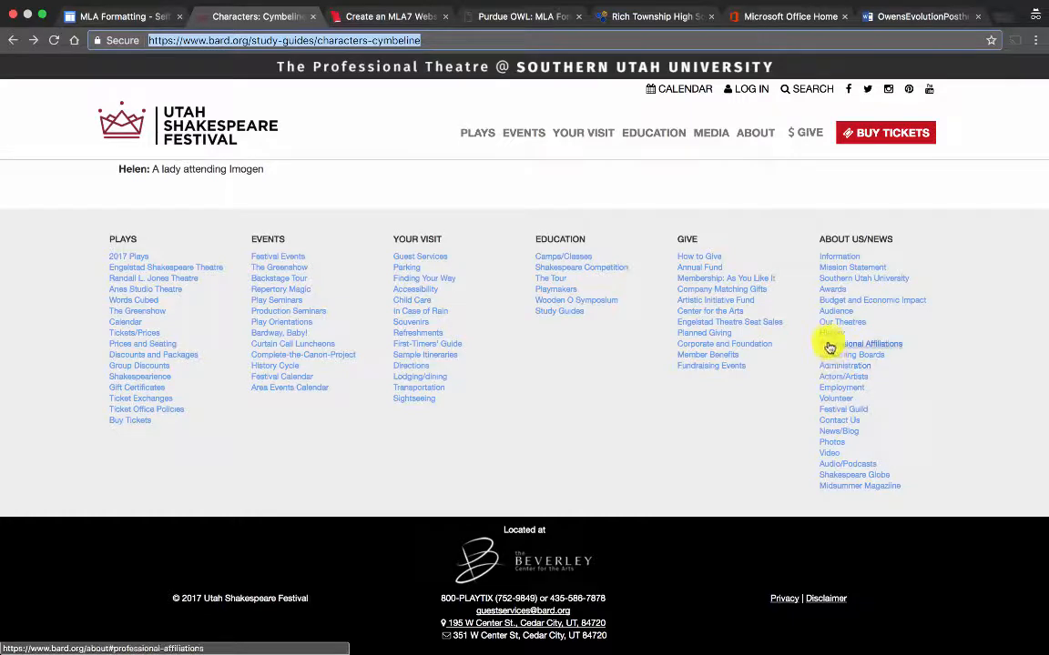
click(830, 258)
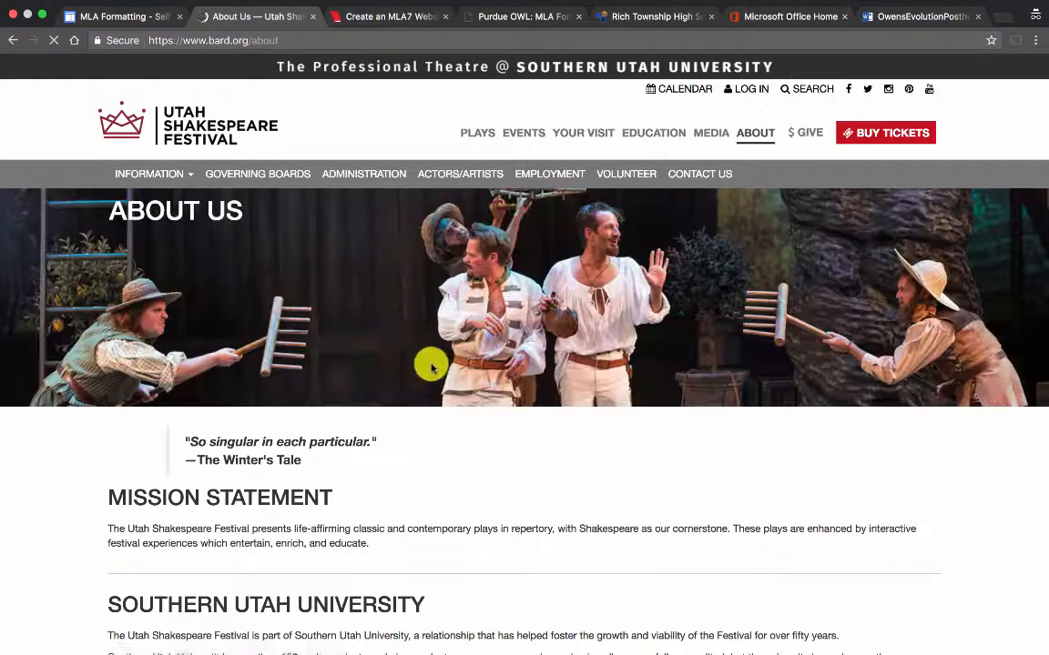
scroll(410, 438, down, 3)
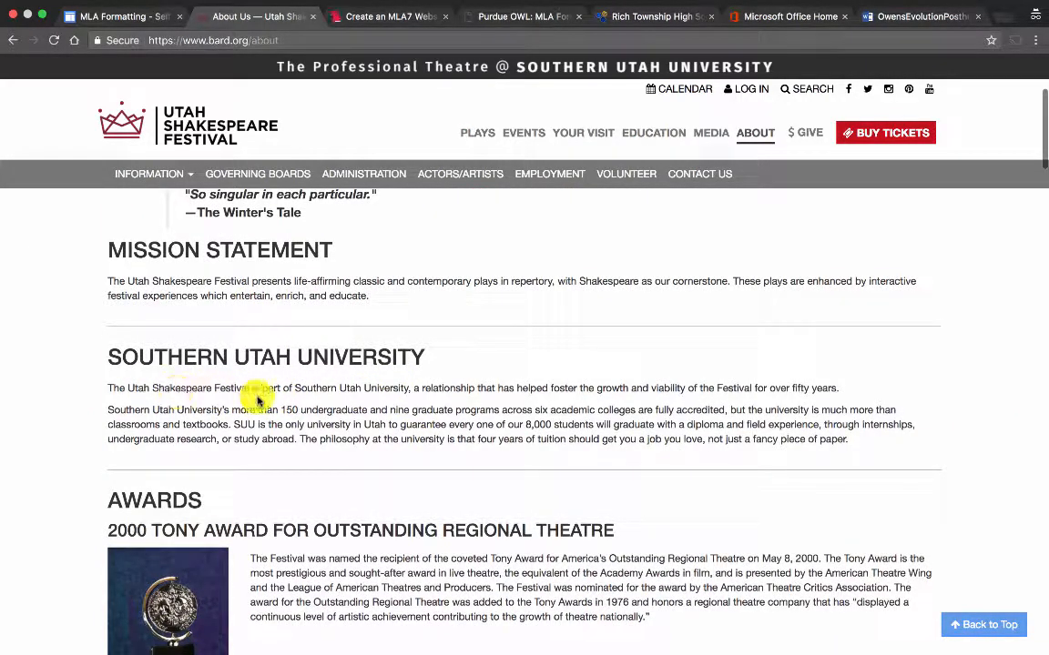
Read through the festival's About page and enter Utah Shakespeare Festival as the publisher/sponsor in the EasyBib website citation form
scroll(331, 467, down, 4)
scroll(330, 465, down, 1)
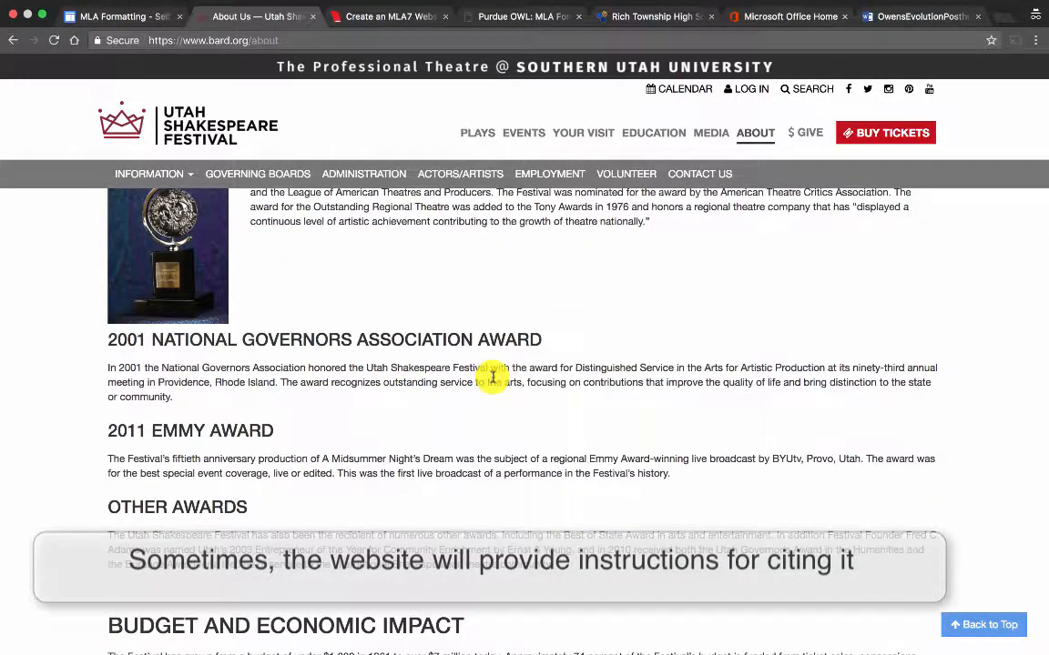
scroll(392, 557, down, 3)
scroll(386, 559, up, 13)
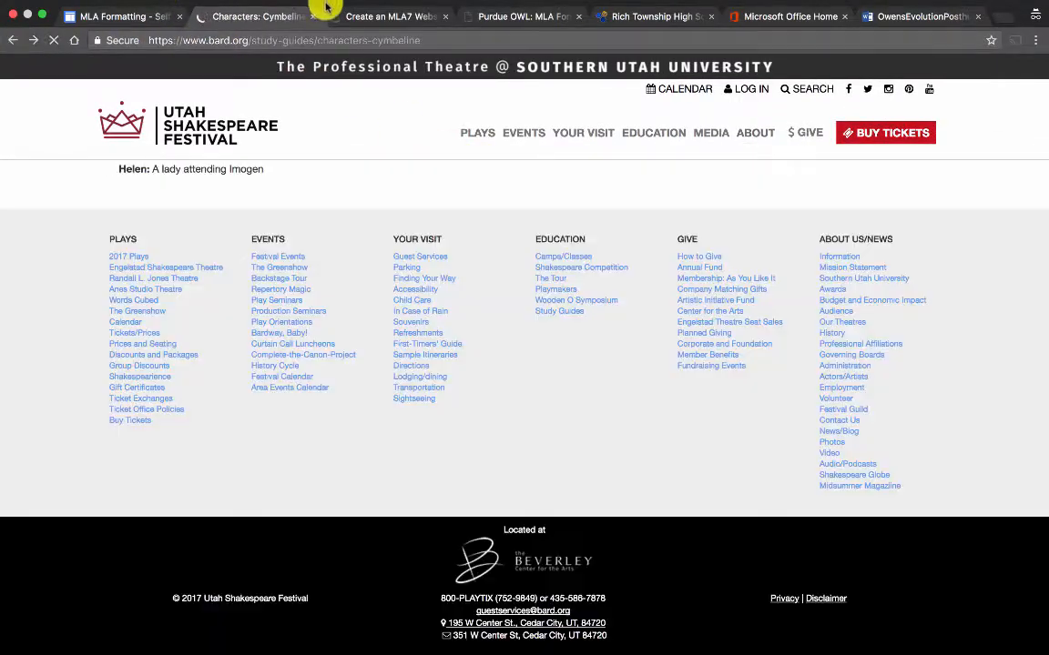
click(375, 14)
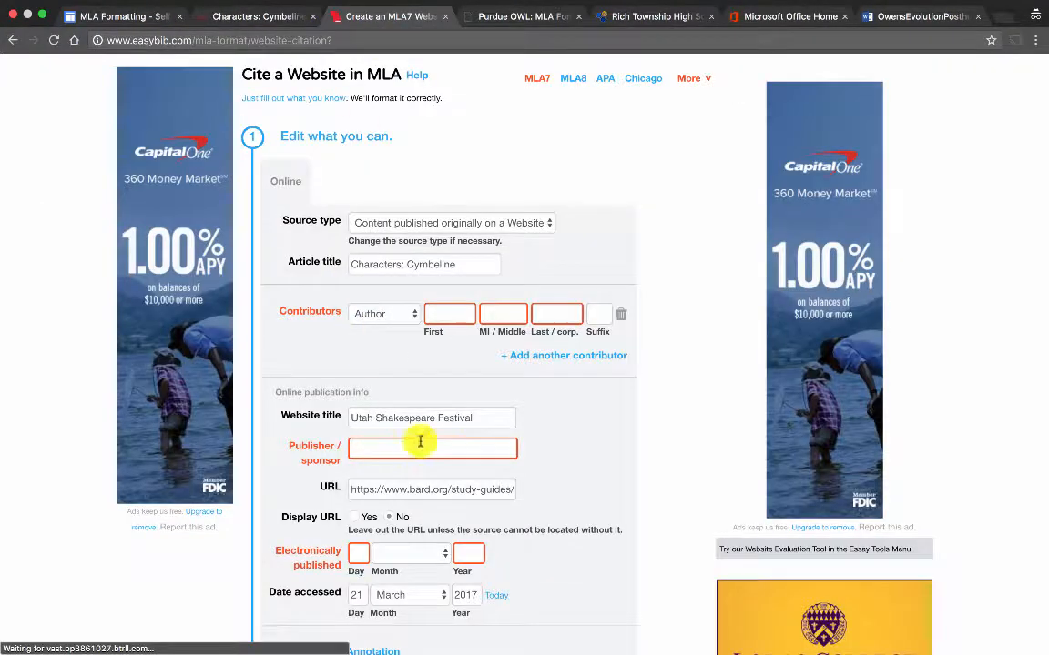
click(435, 415)
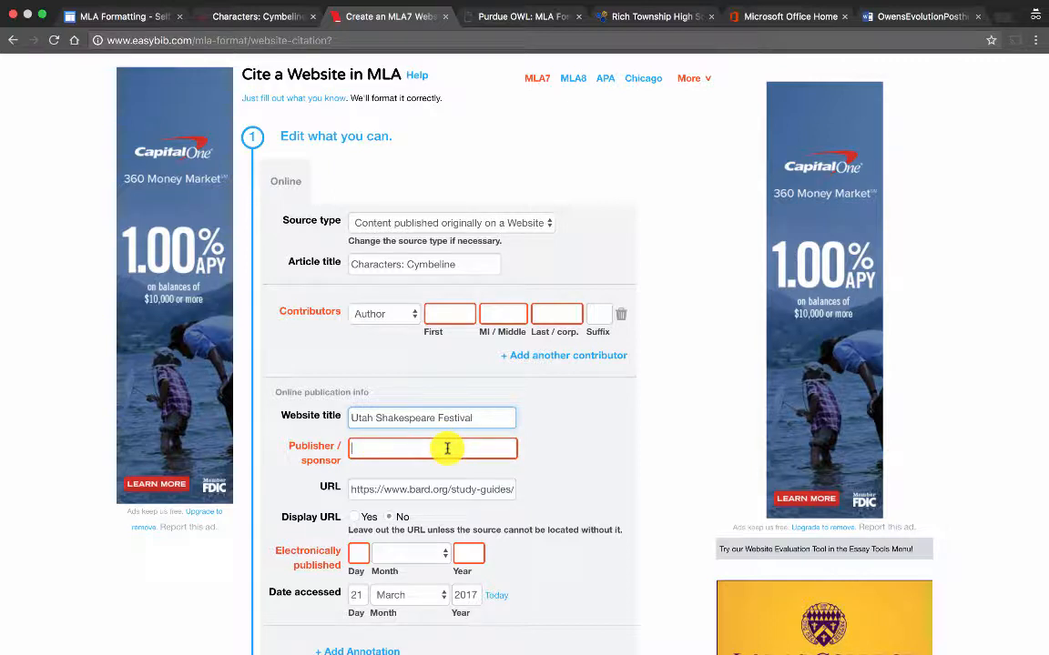
text(Utah Shakespeare Festival)
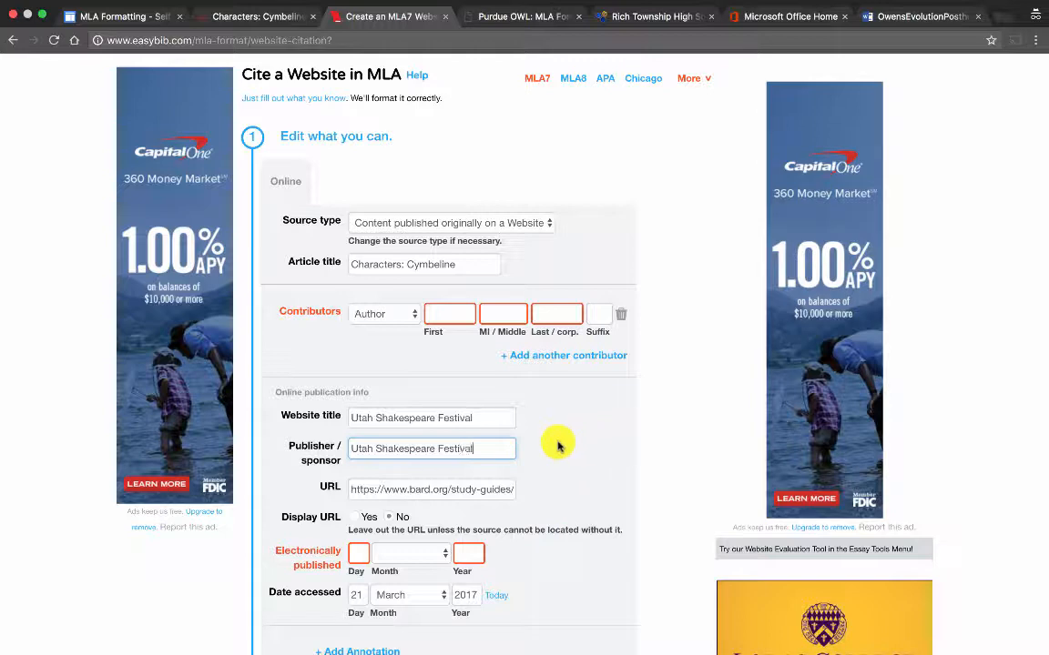
Set the electronically published year to 2017 and check it against the copyright notice at the foot of the "Characters: Cymbeline" page
scroll(546, 468, down, 2)
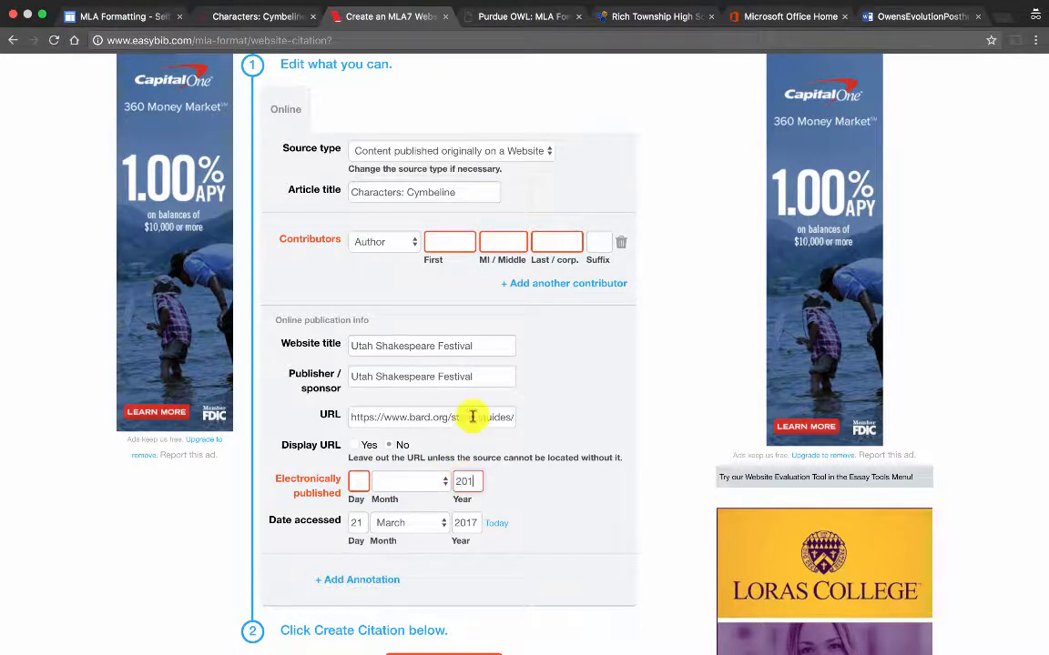
text(7)
click(273, 20)
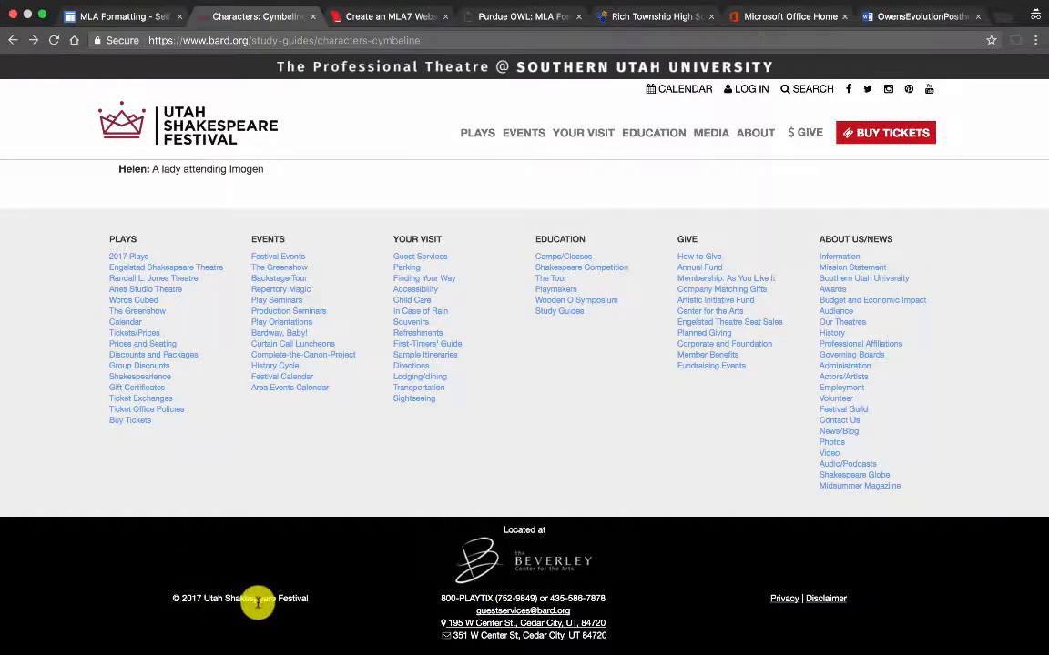
scroll(454, 480, up, 10)
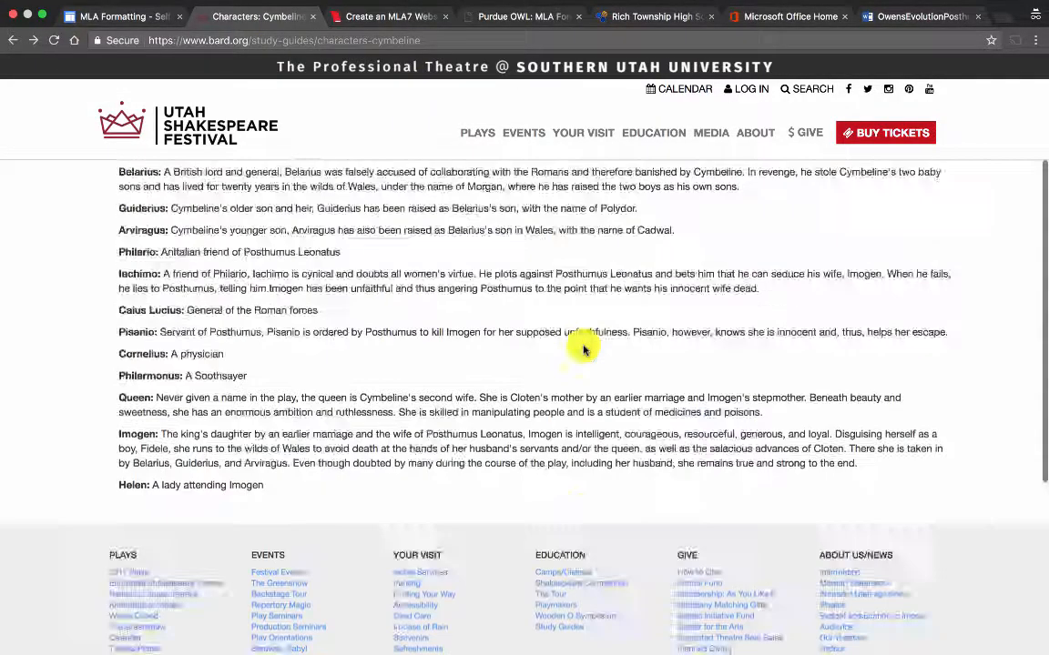
scroll(547, 515, down, 10)
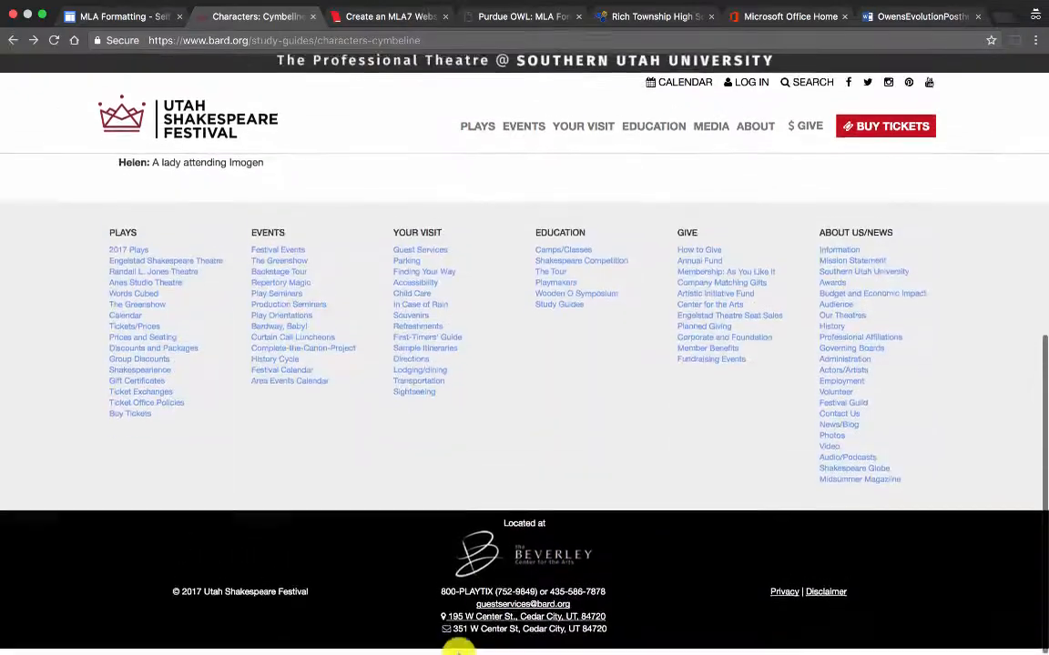
click(355, 35)
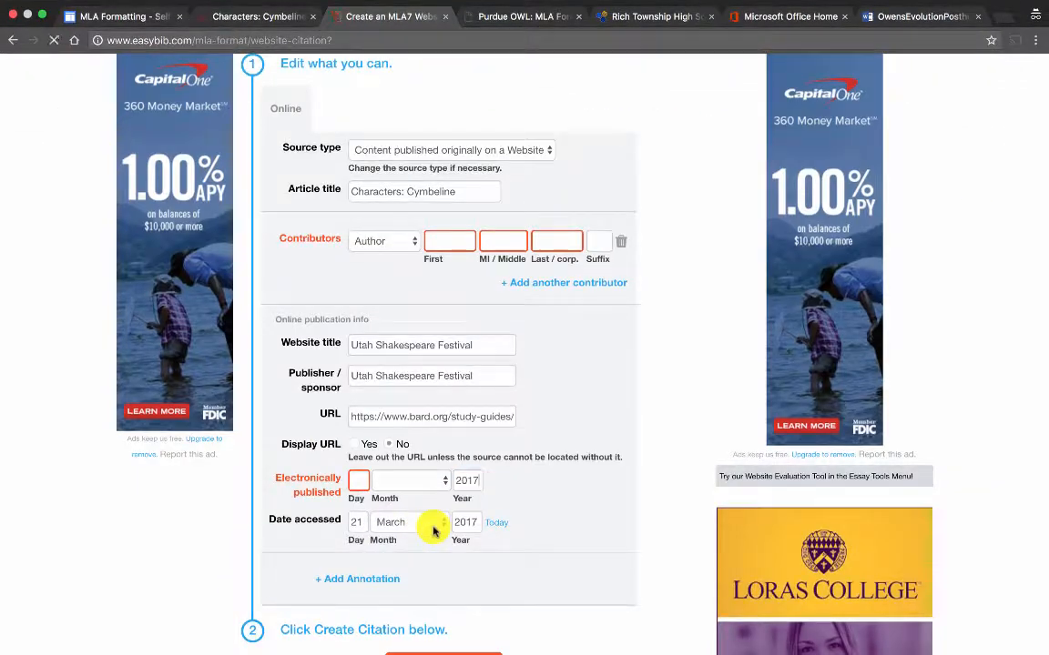
Create the MLA7 website citation and copy the generated "Characters: Cymbeline" entry
scroll(433, 529, down, 5)
click(440, 466)
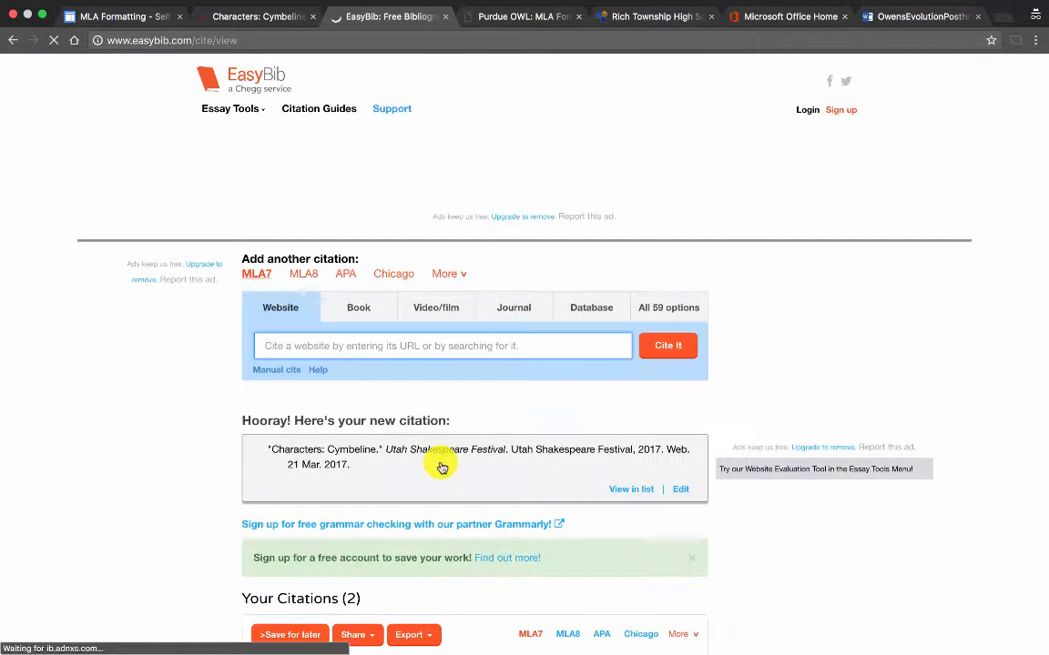
scroll(484, 559, down, 2)
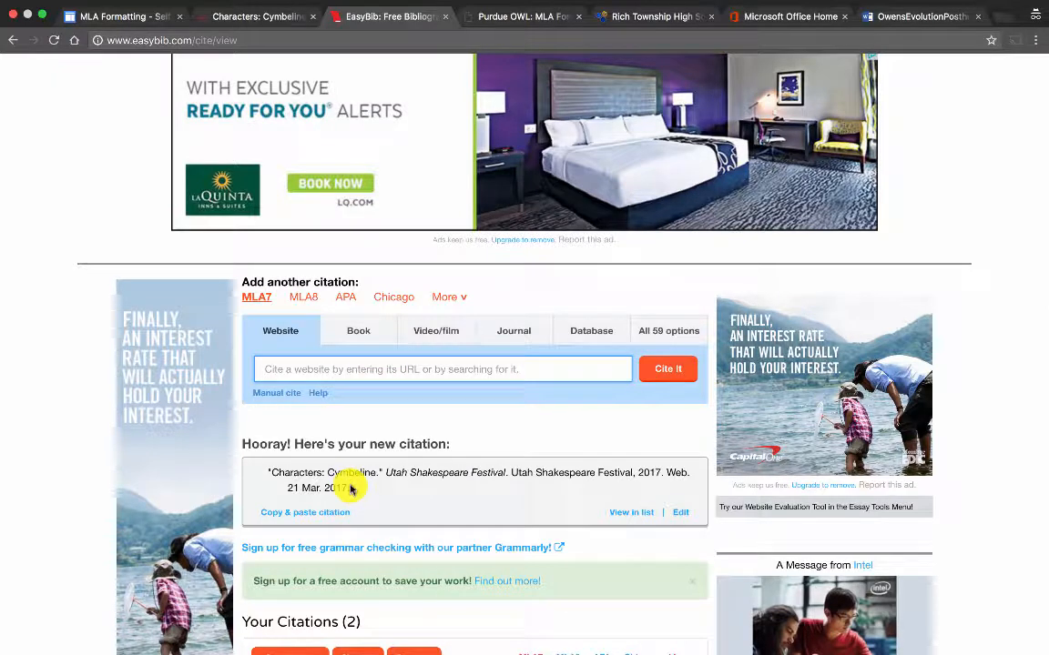
drag(347, 485, 266, 477)
key(super+c)
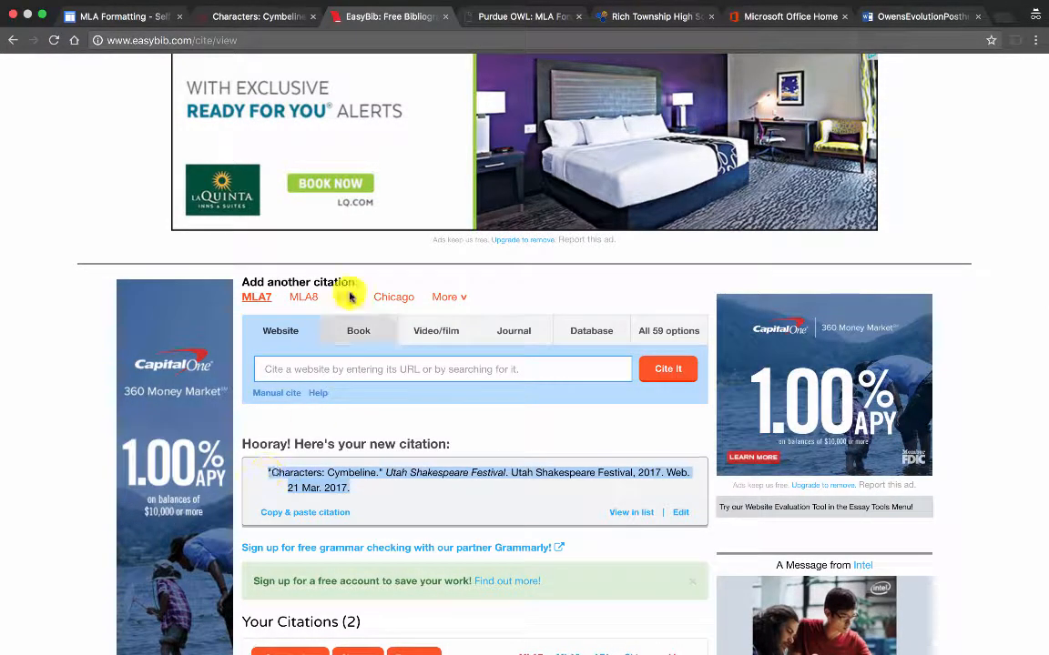
Switch to the essay in Word Online and replace the existing "Characters: Cymbeline" entry in the Work Cited list with the copied citation
click(888, 16)
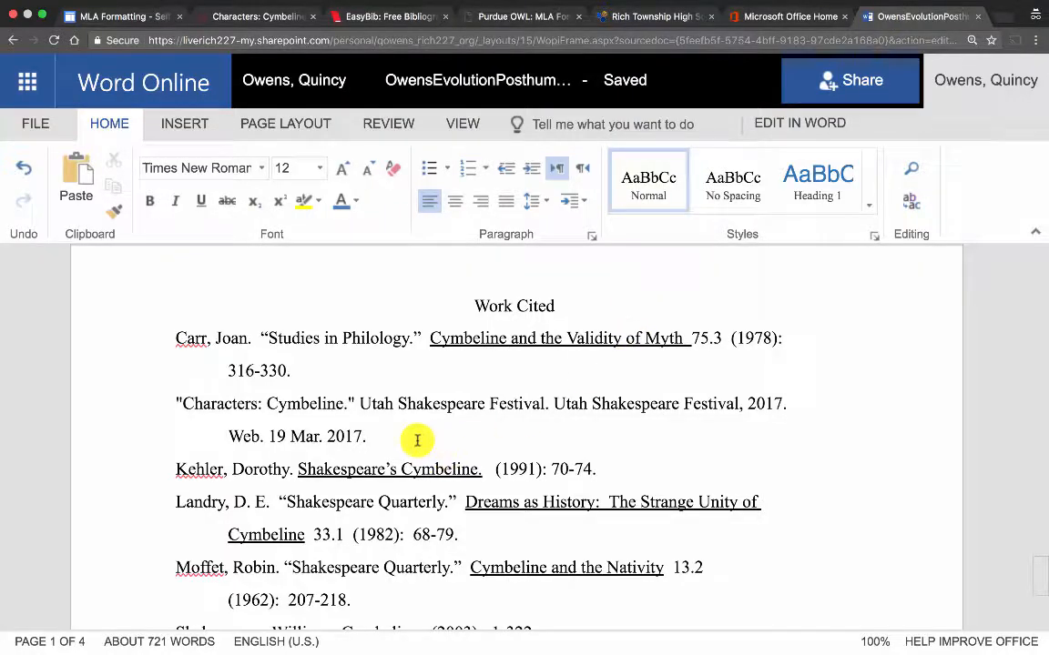
drag(416, 441, 272, 417)
drag(193, 413, 171, 412)
key(super+v)
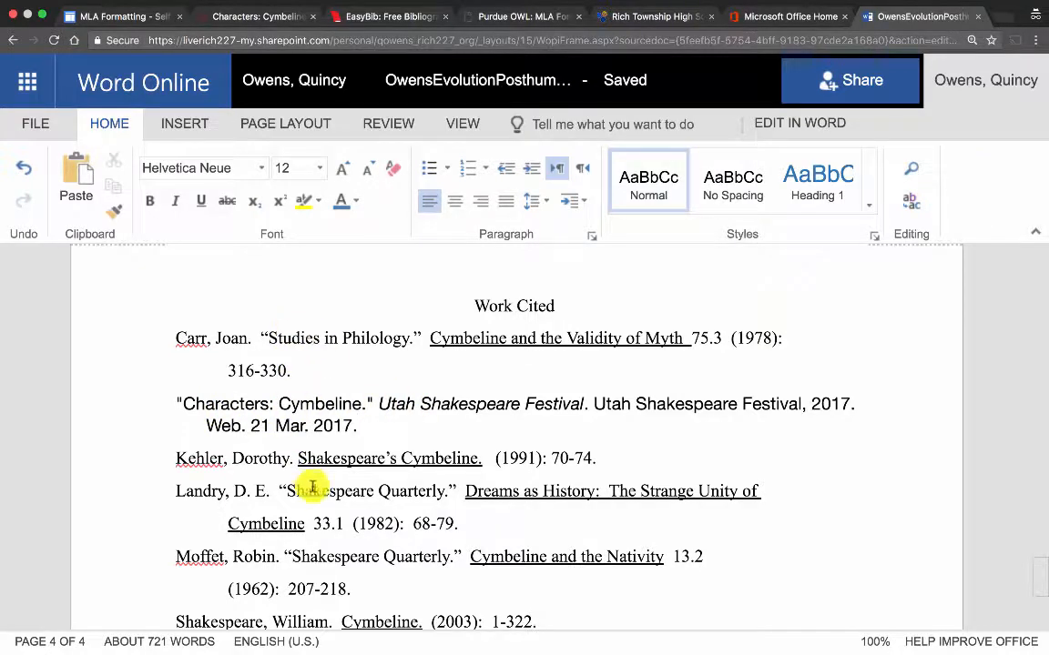
Set the first four Work Cited entries to Times New Roman, size 12
drag(466, 524, 169, 339)
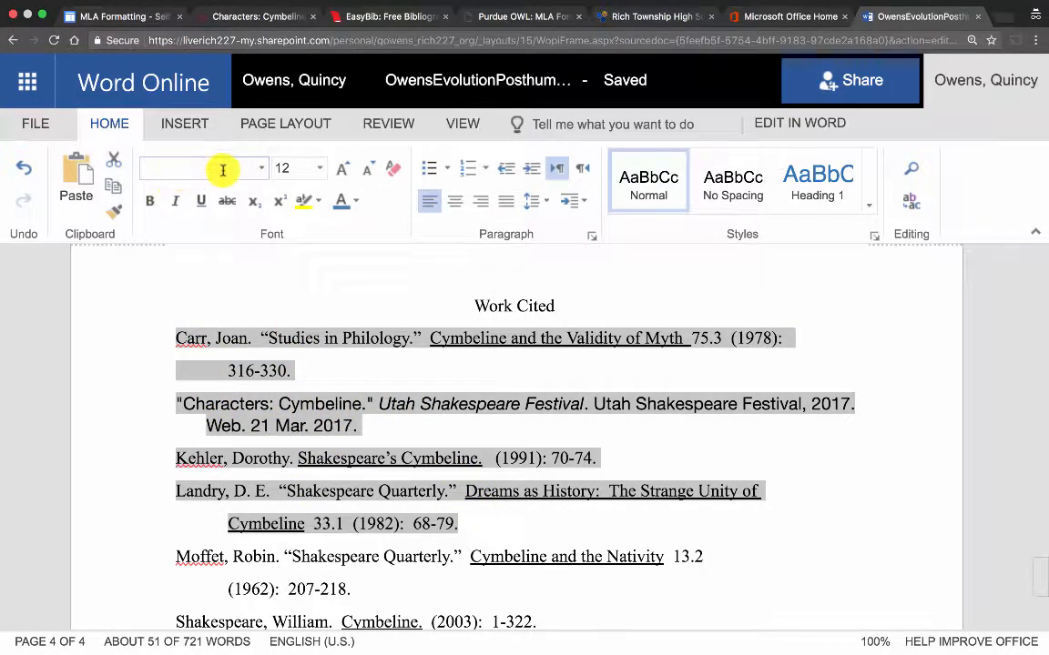
click(262, 167)
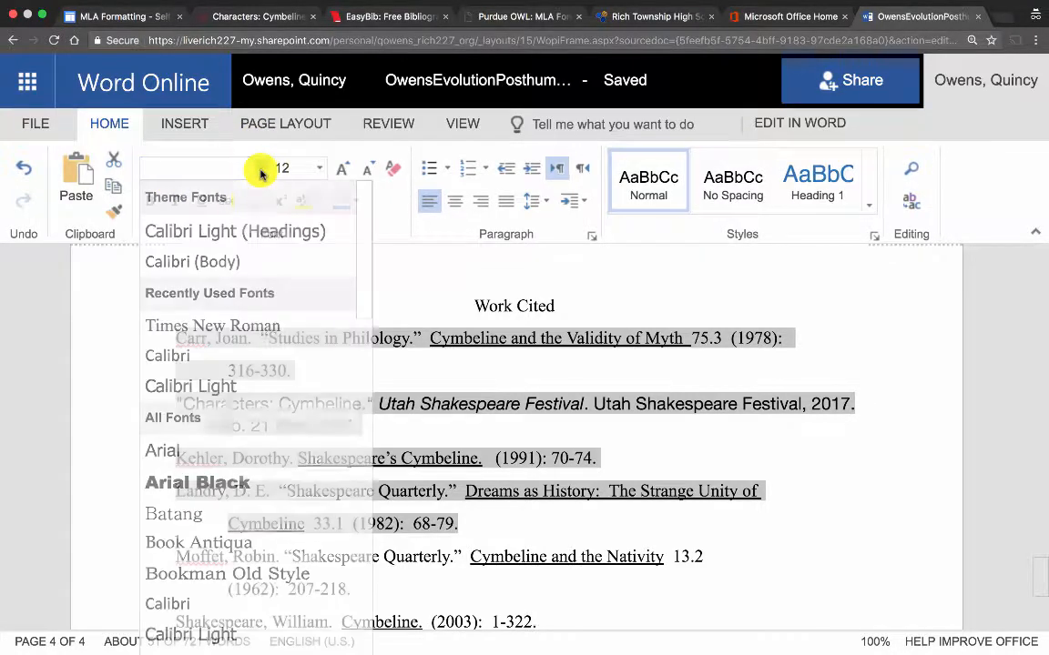
click(230, 325)
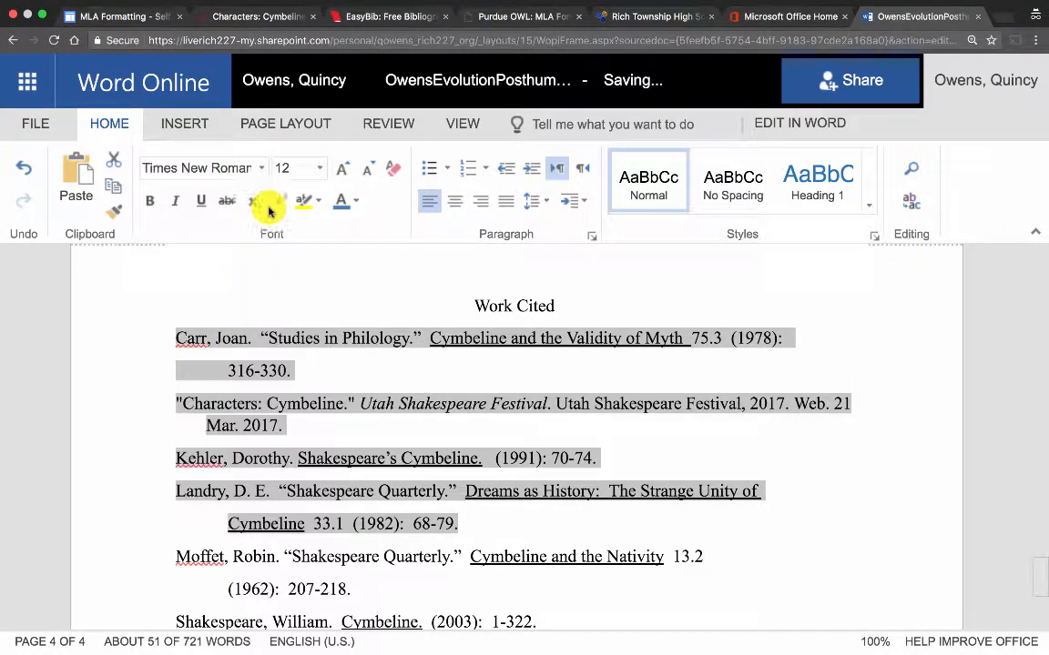
click(319, 170)
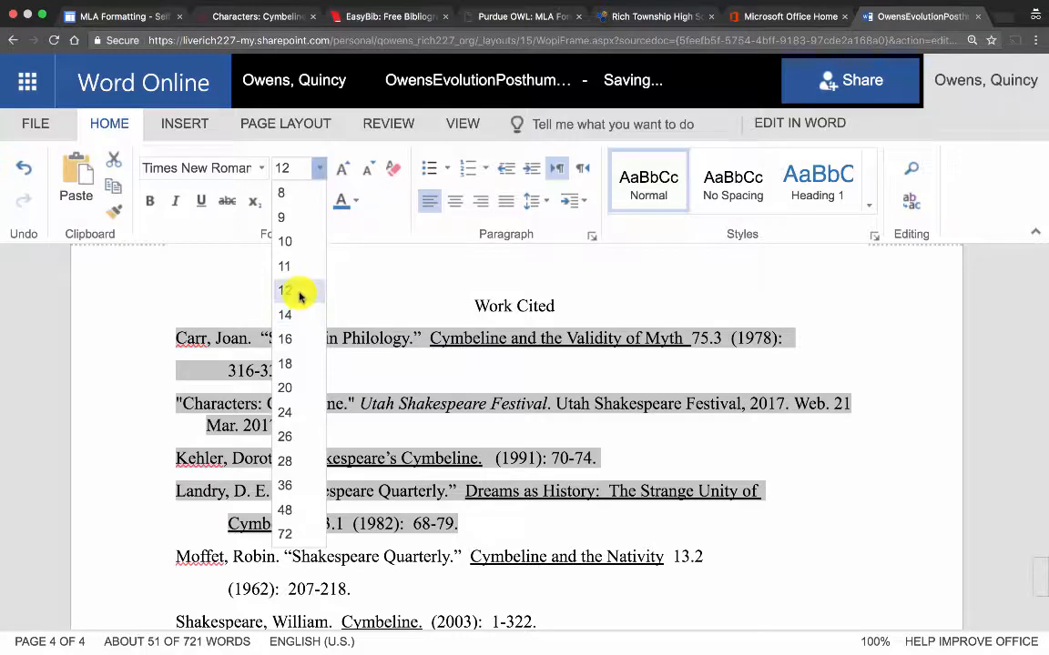
click(302, 292)
Give the selected Work Cited entries double line spacing with 0 pt spacing after
click(546, 201)
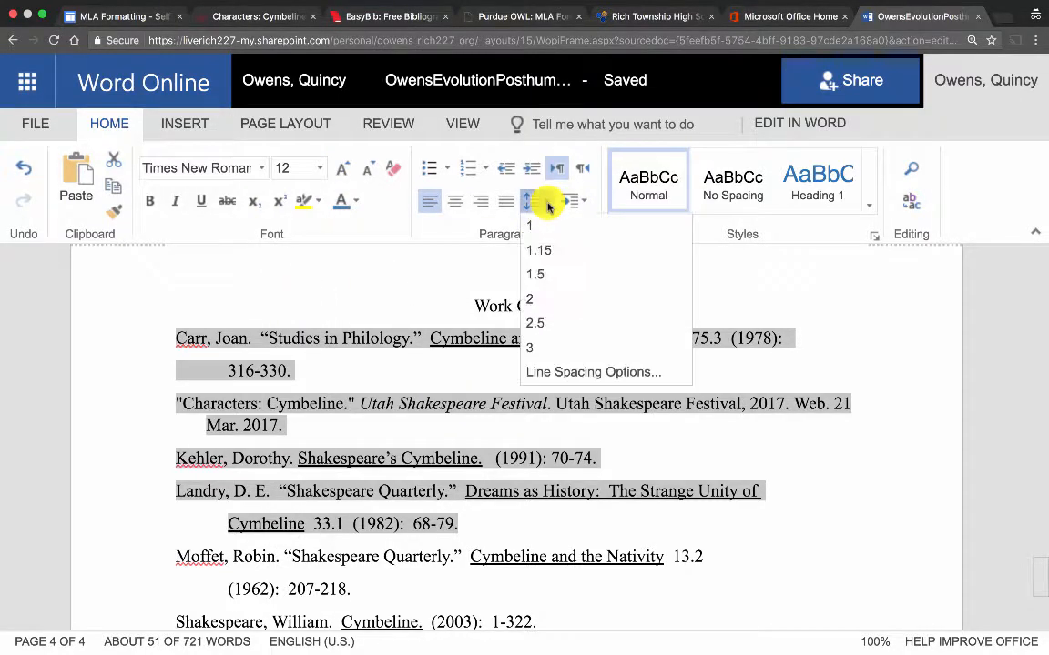
click(563, 372)
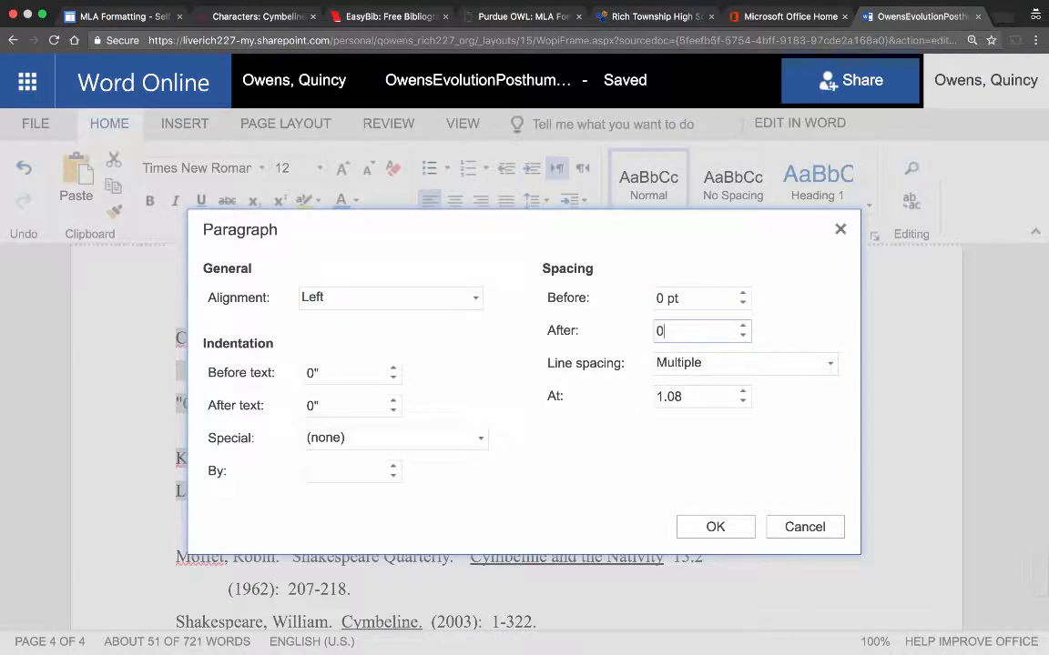
click(672, 362)
click(672, 436)
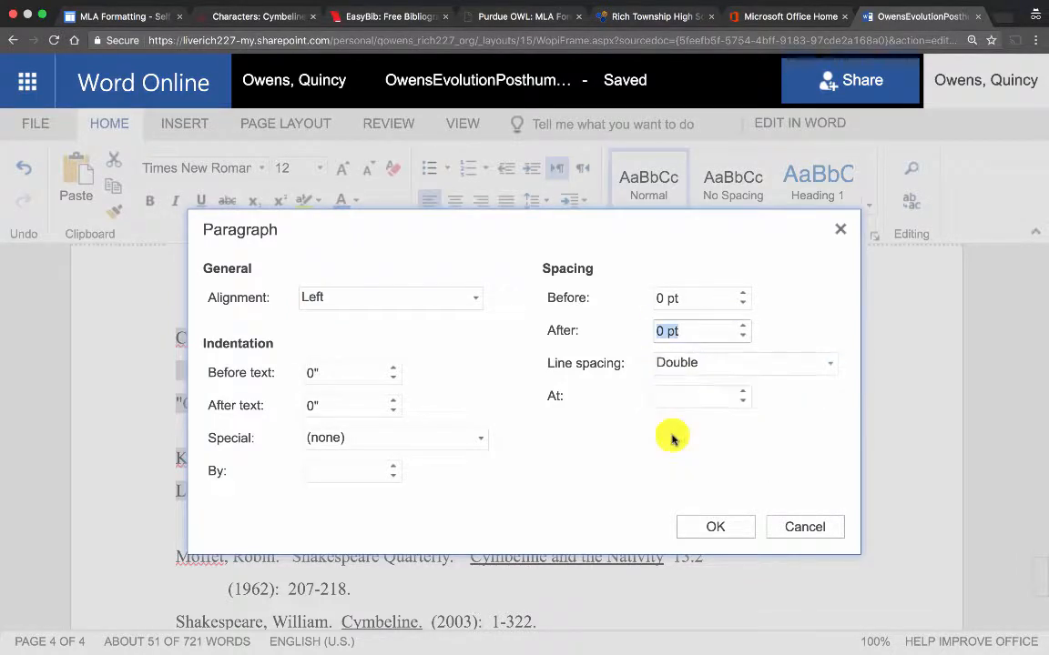
click(706, 526)
click(447, 453)
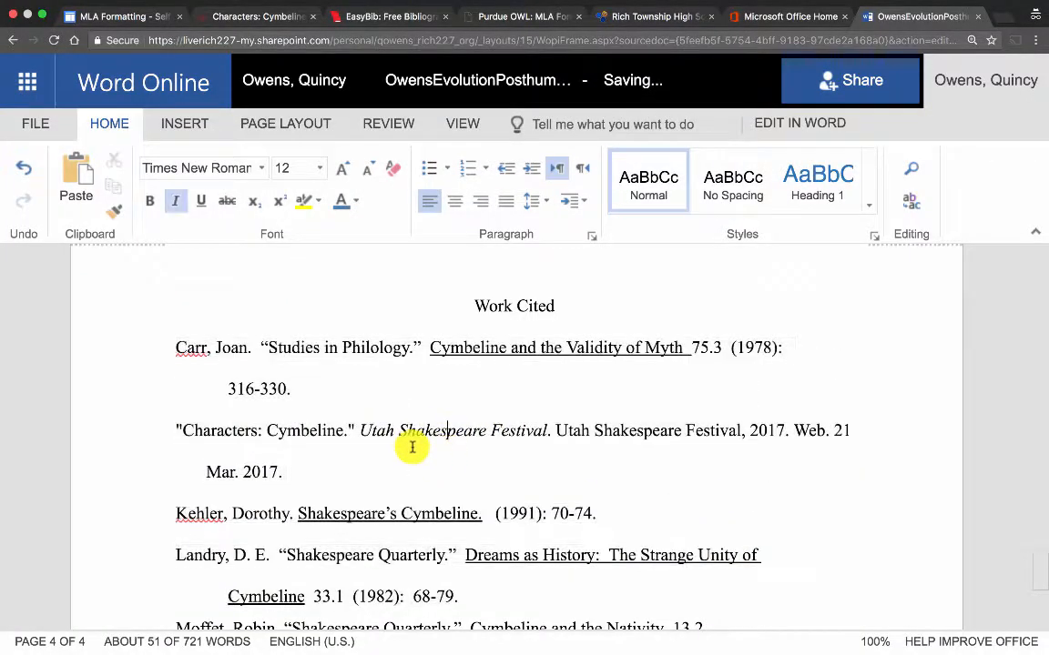
Try to indent the second line of the "Characters: Cymbeline" entry like the other entries, clearing its pasted indentation
scroll(409, 460, down, 2)
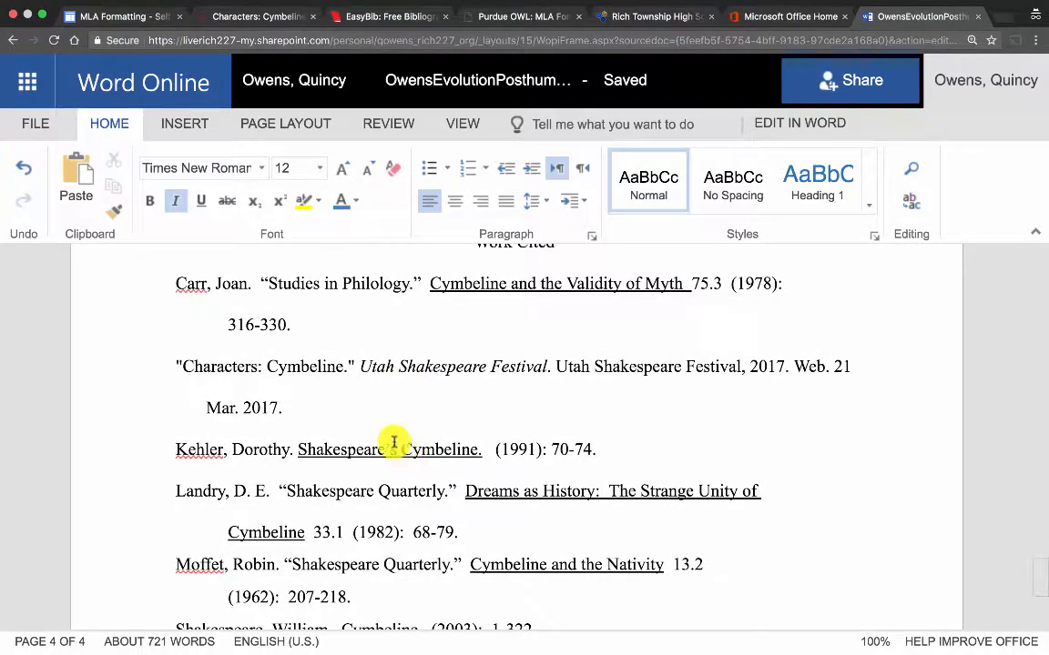
click(206, 407)
key(Tab)
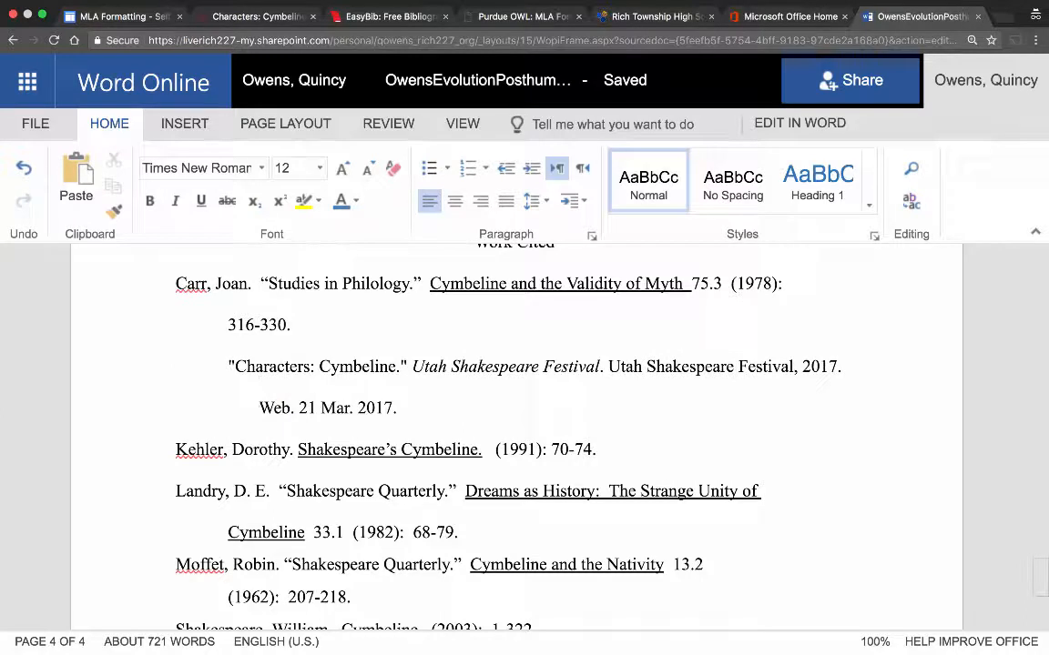
key(BackSpace)
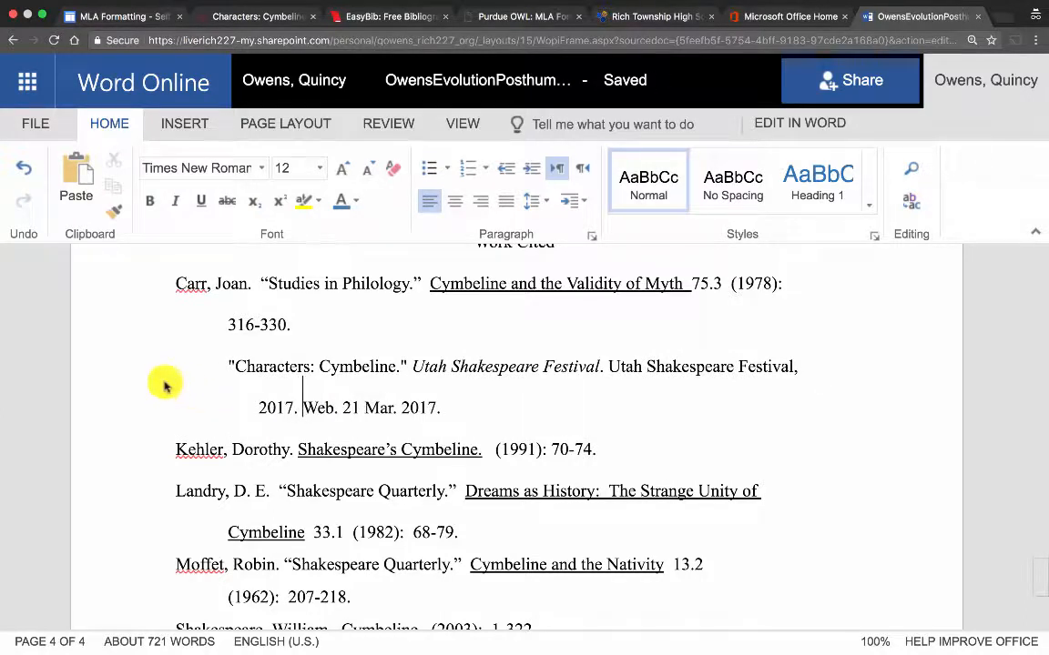
key(BackSpace)
key(BackSpace)
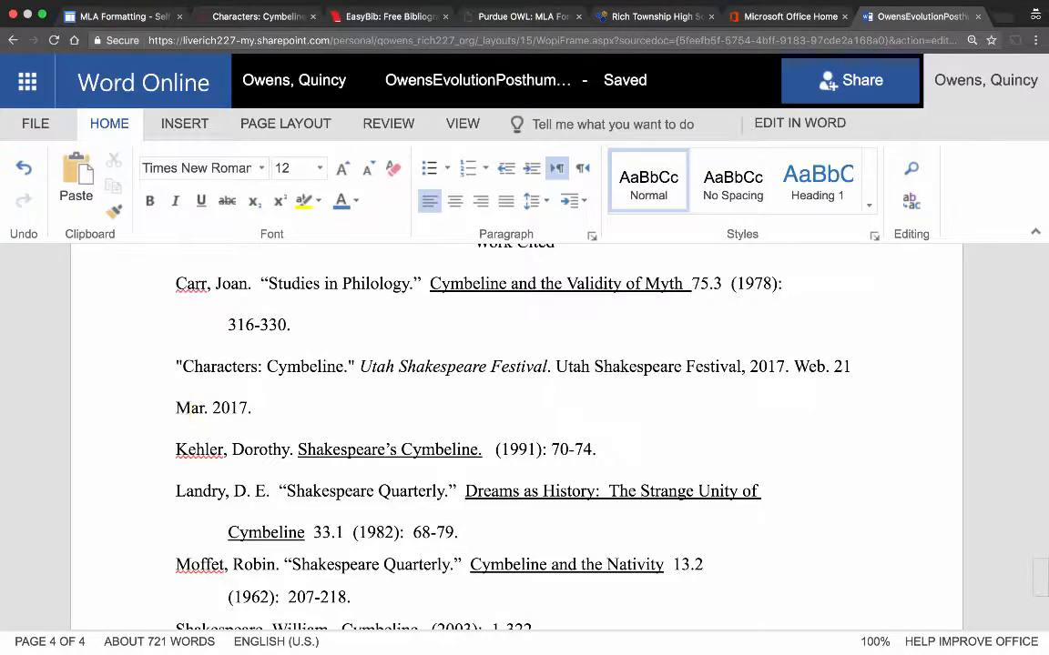
key(Tab)
key(BackSpace)
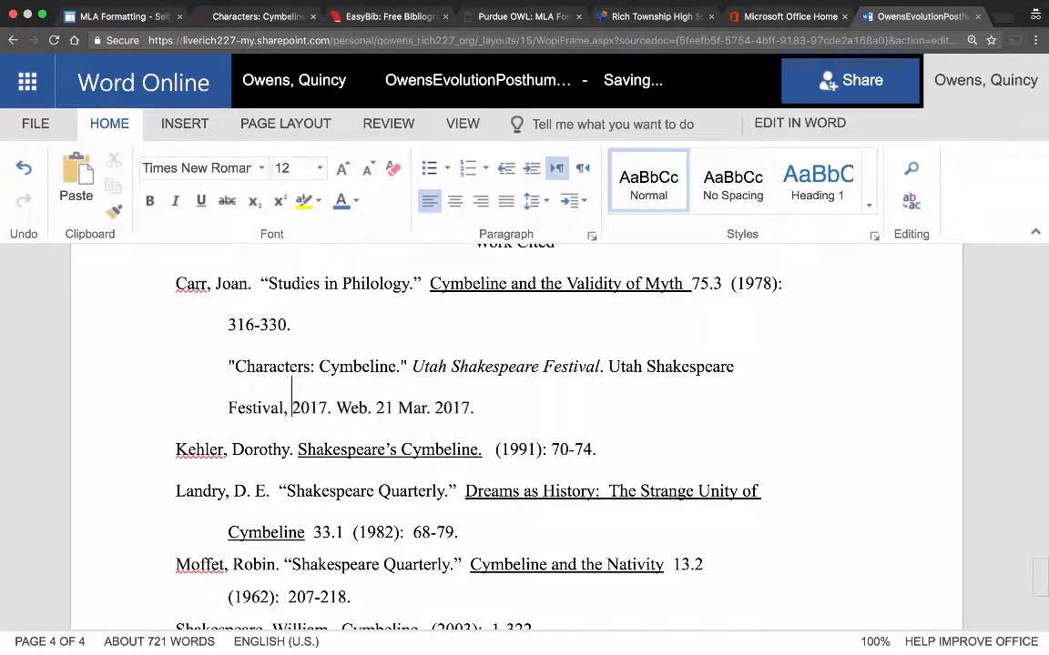
key(BackSpace)
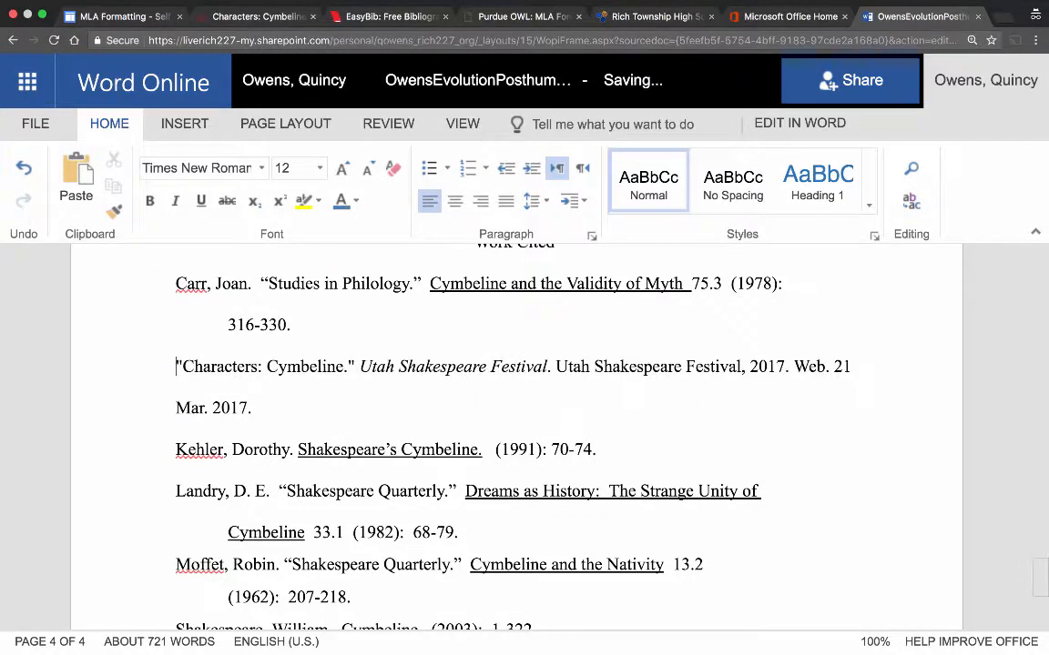
Give the "Characters: Cymbeline" entry a hanging indent, with its first line at the margin and its second line matching the neighbouring entries
key(Return)
key(BackSpace)
key(Tab)
key(BackSpace)
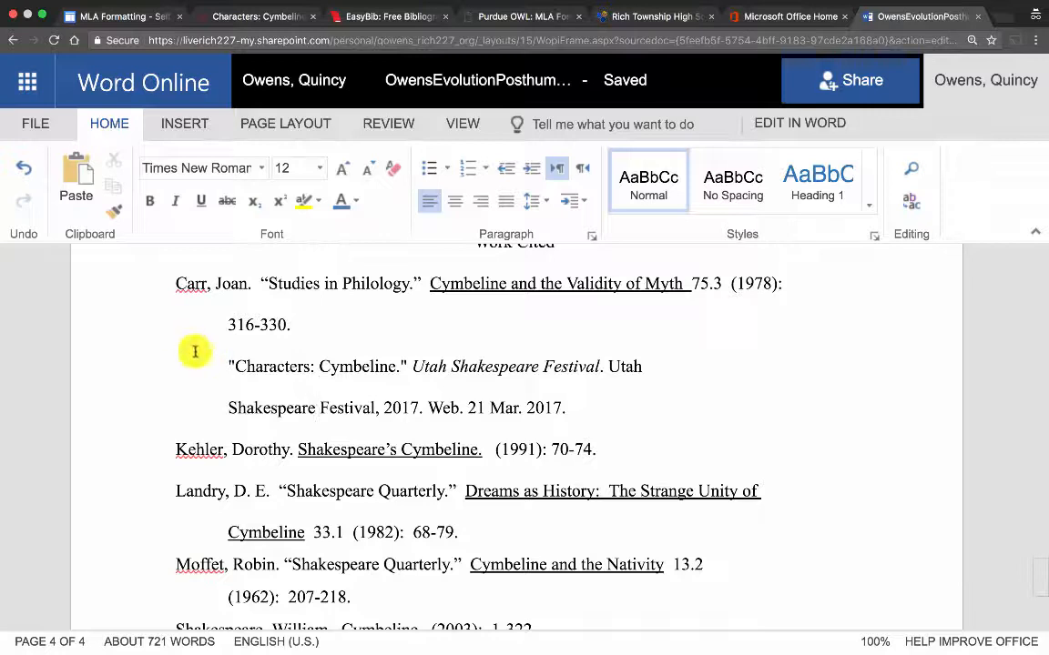
click(227, 367)
key(BackSpace)
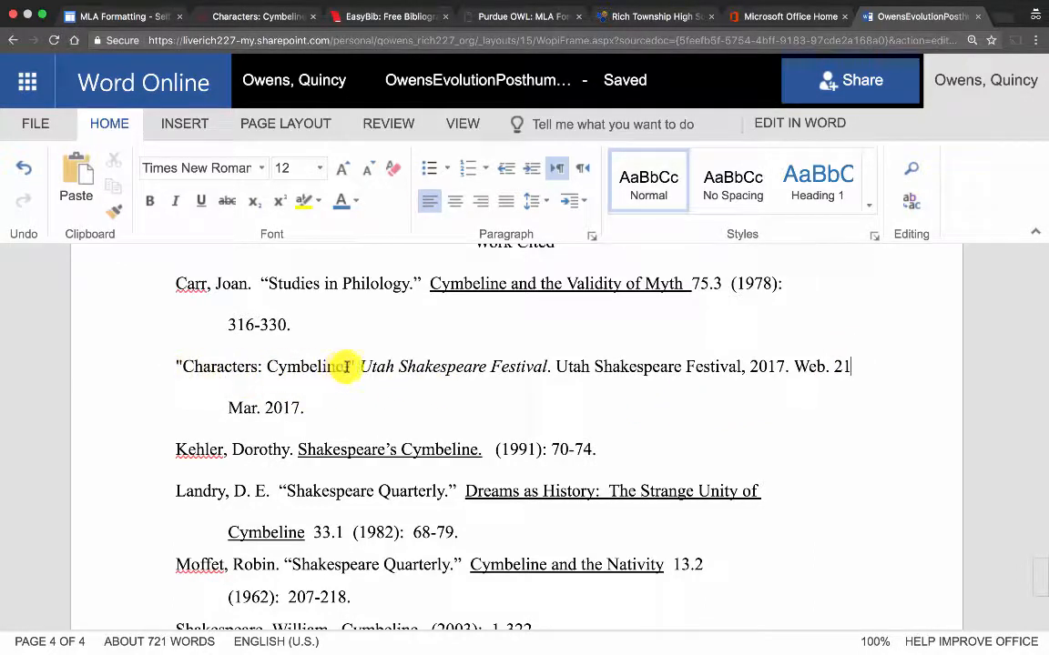
Highlight the title "Characters: Cymbeline." in the entry and compare its place with the other Work Cited entries
drag(355, 367, 172, 368)
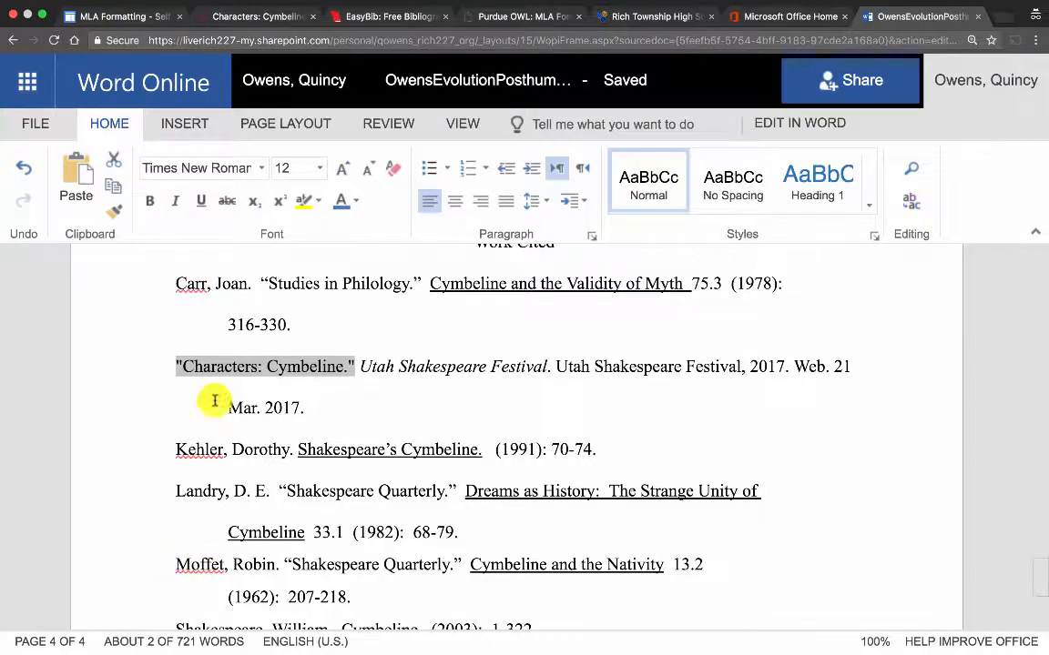
scroll(225, 426, down, 5)
scroll(267, 494, up, 2)
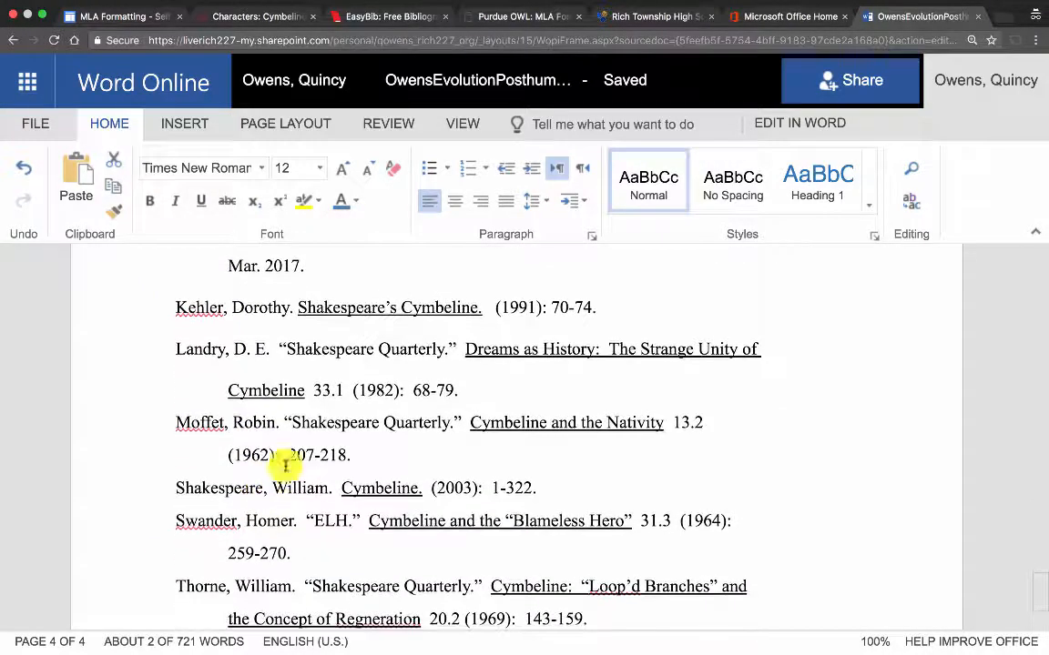
scroll(246, 534, down, 2)
scroll(251, 534, up, 4)
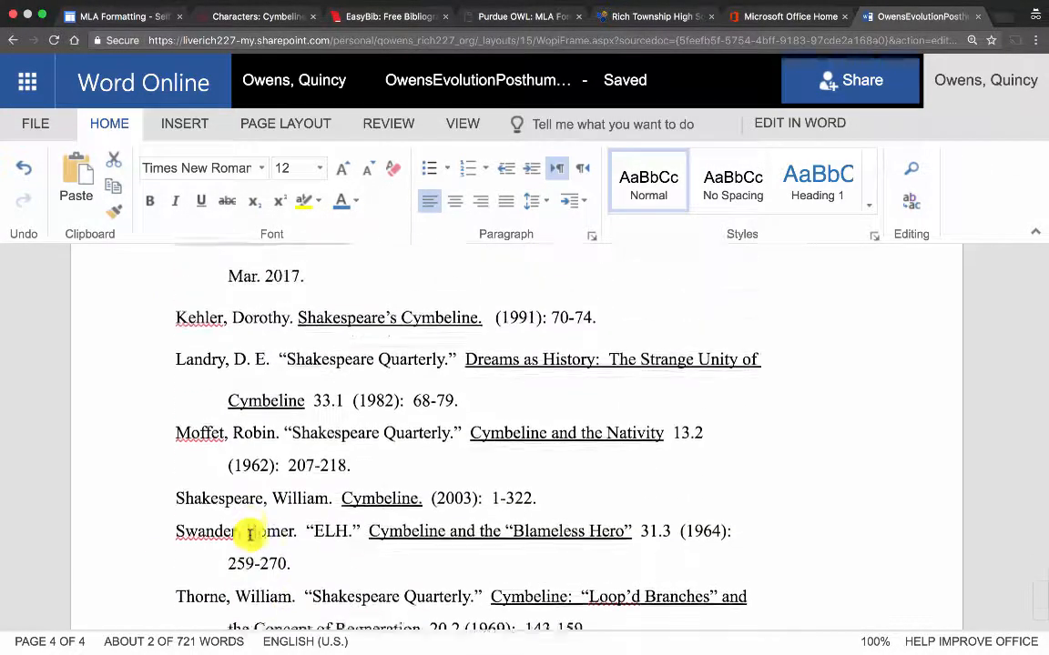
scroll(249, 541, up, 3)
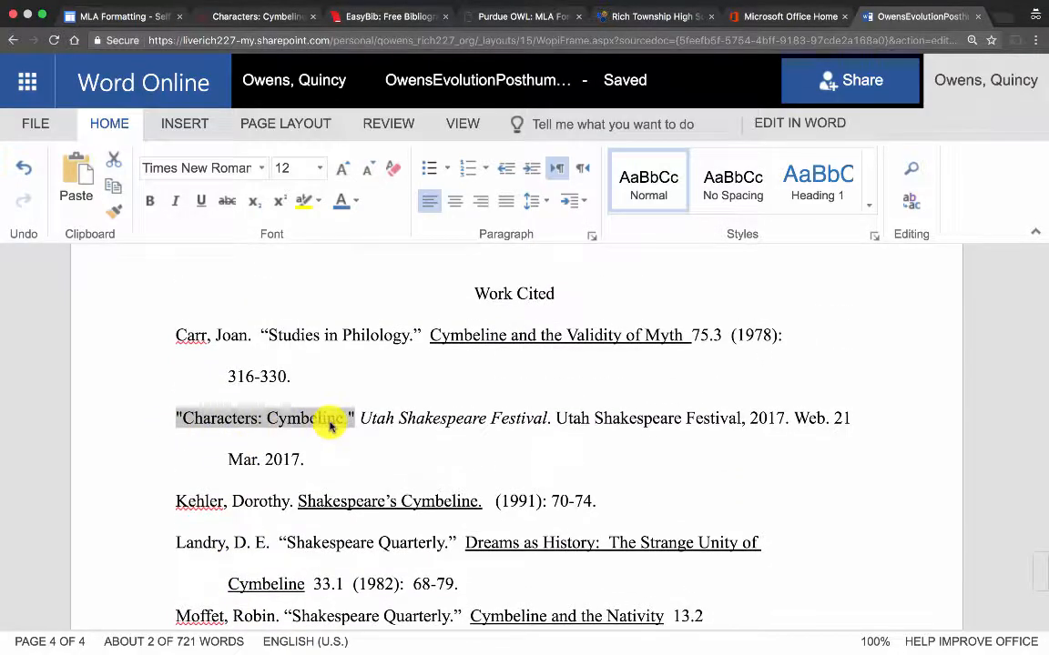
Remove the yellow highlighting from the sentence about Posthumus's upbringing that follows the in-text citation "Characters: Cymbeline."
scroll(347, 370, up, 20)
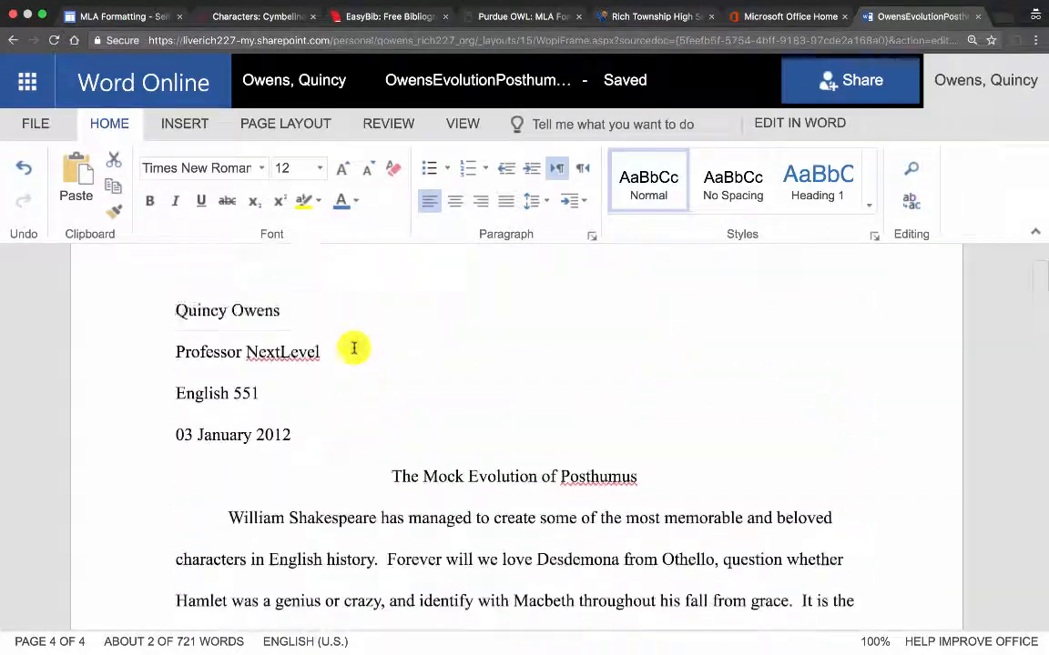
scroll(355, 351, down, 5)
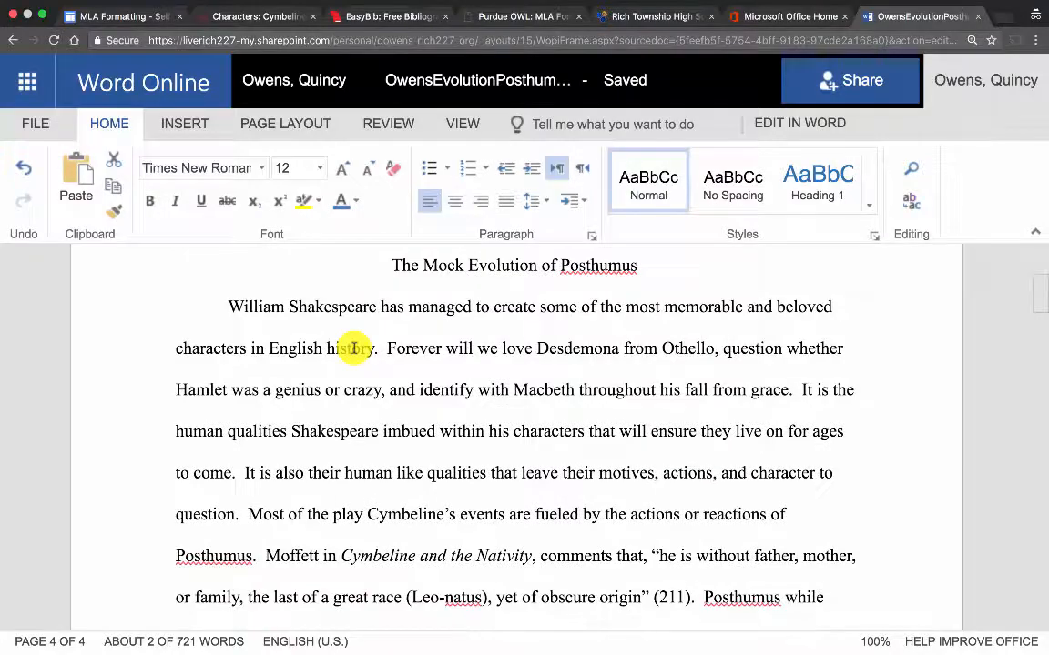
scroll(354, 349, down, 4)
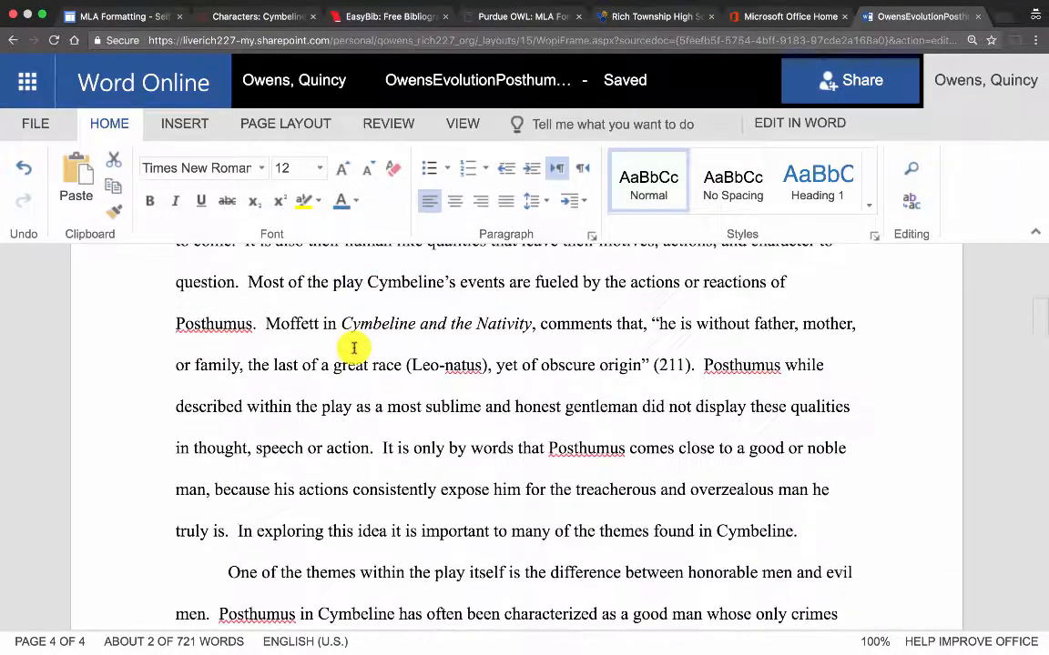
scroll(354, 348, down, 4)
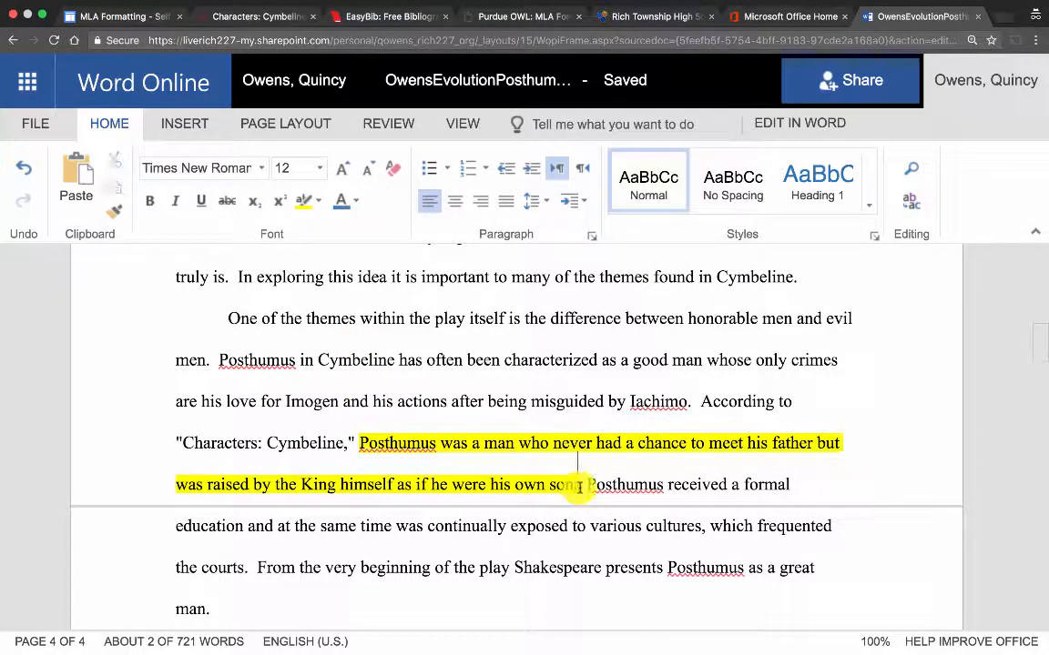
drag(565, 487, 357, 444)
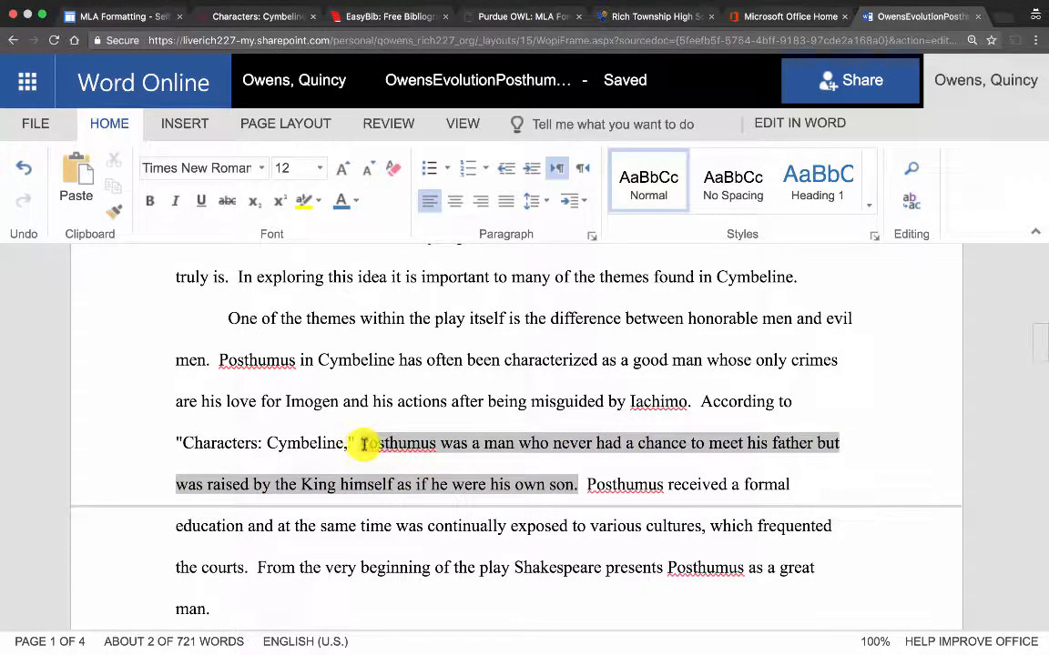
click(315, 202)
click(326, 318)
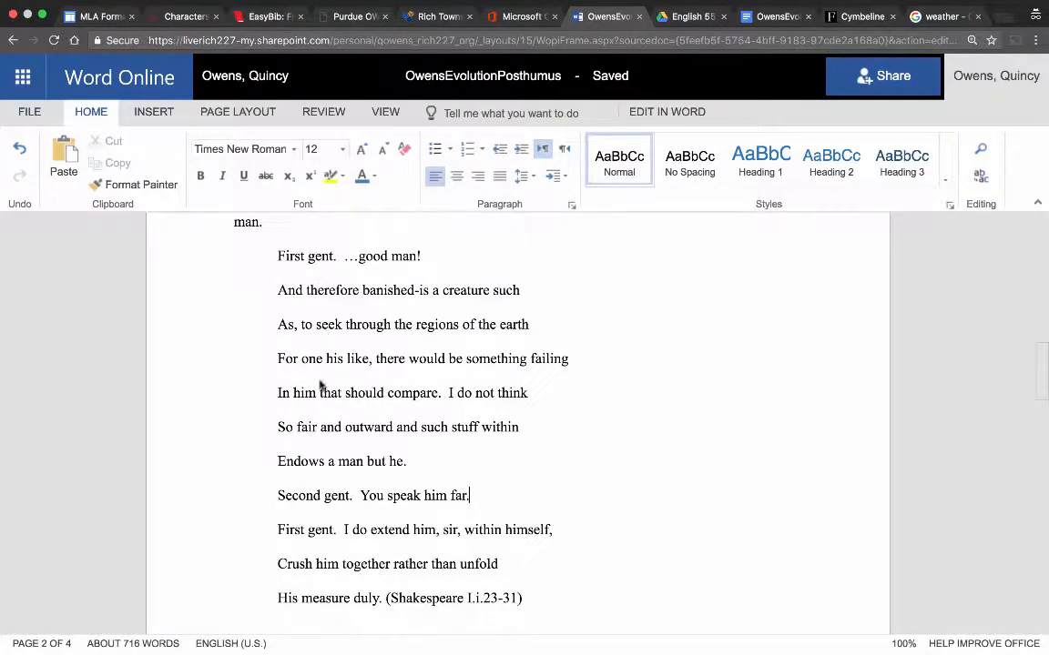
Examine the indented block quotation of the two gentlemen's dialogue and the placement of its parenthetical Shakespeare citation
scroll(297, 417, up, 3)
scroll(298, 417, down, 4)
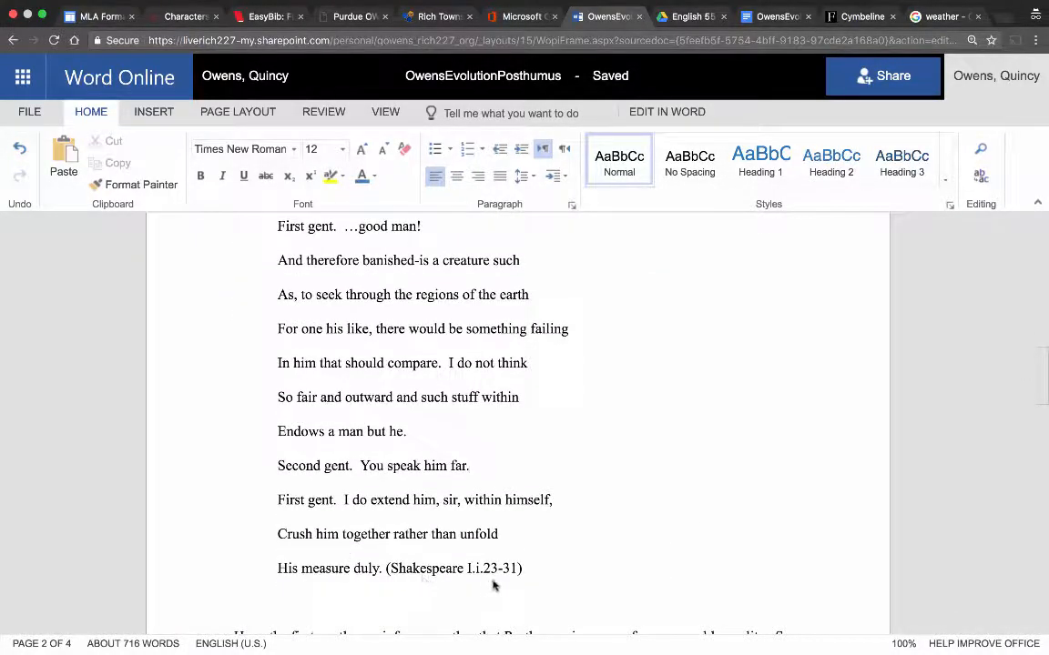
key(super+minus)
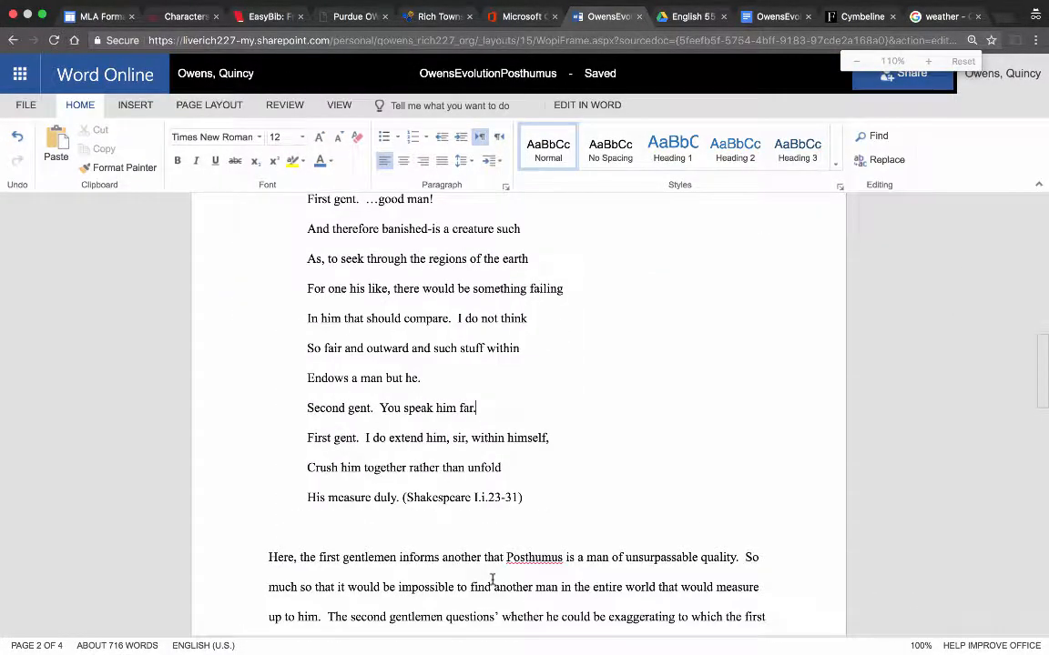
key(super+plus)
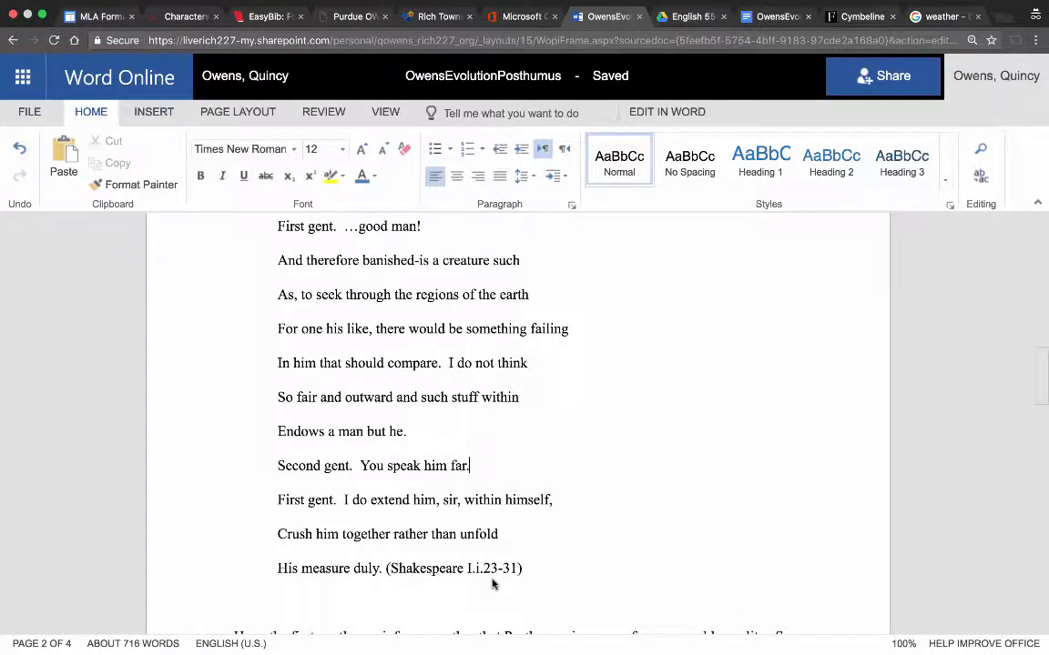